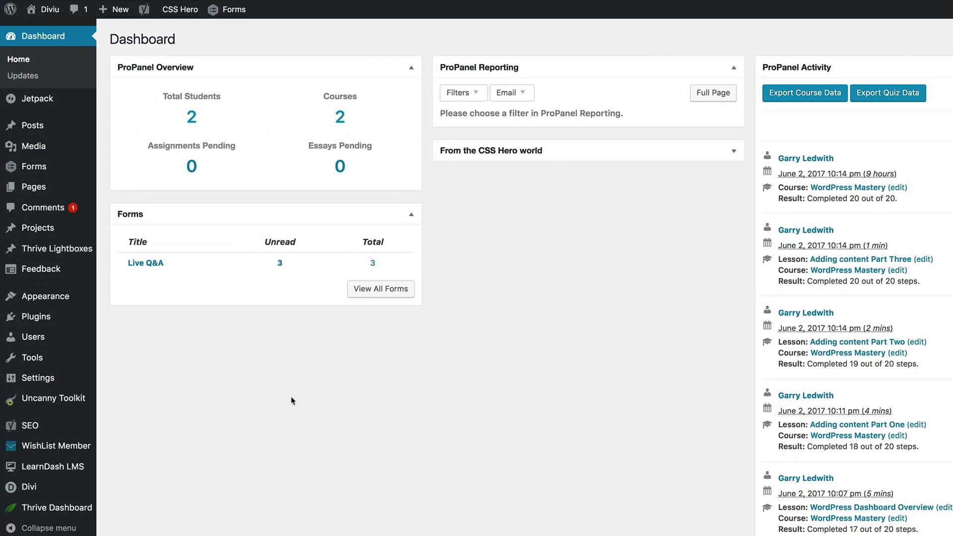
Create a new page titled "hero" with the Divi Builder enabled and open it in the Visual Builder
mouse_move(34, 192)
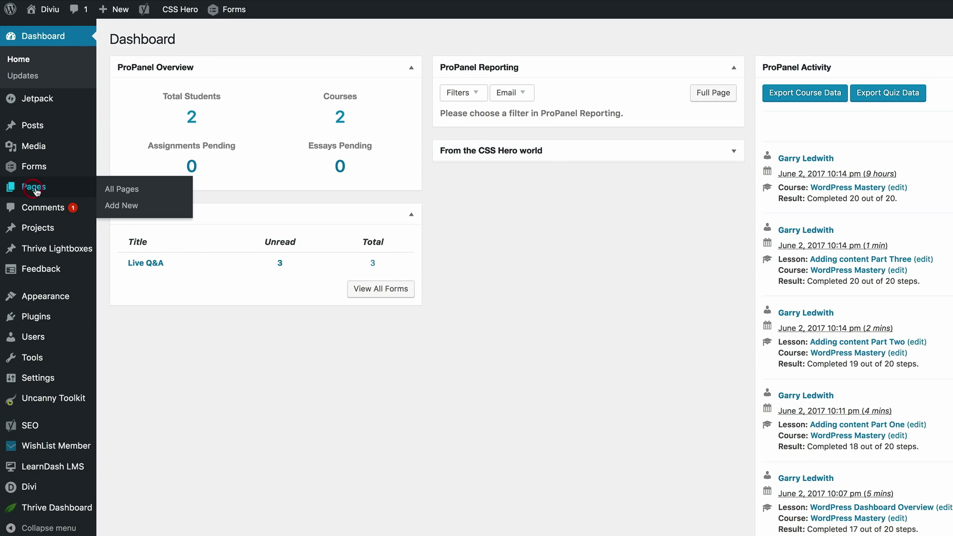
click(115, 206)
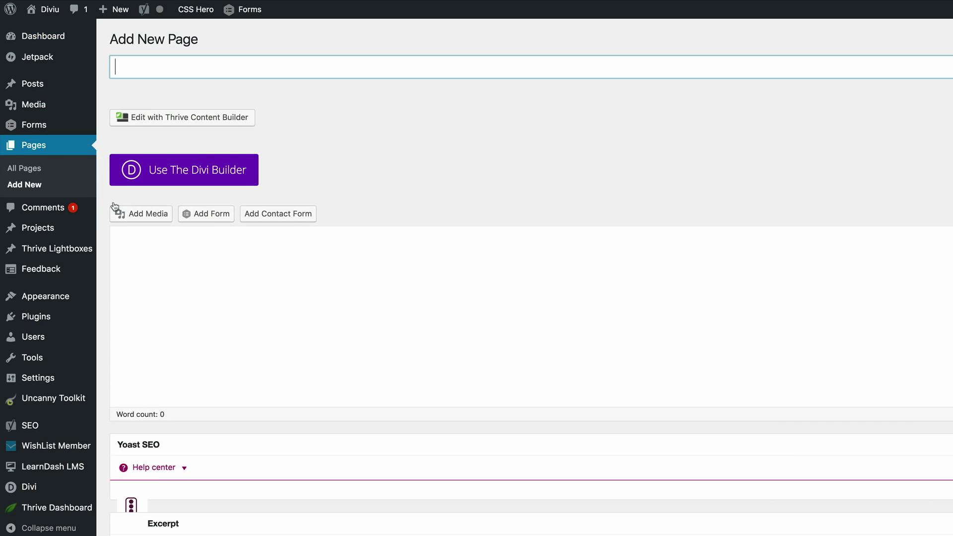
click(177, 67)
text(hero)
click(187, 169)
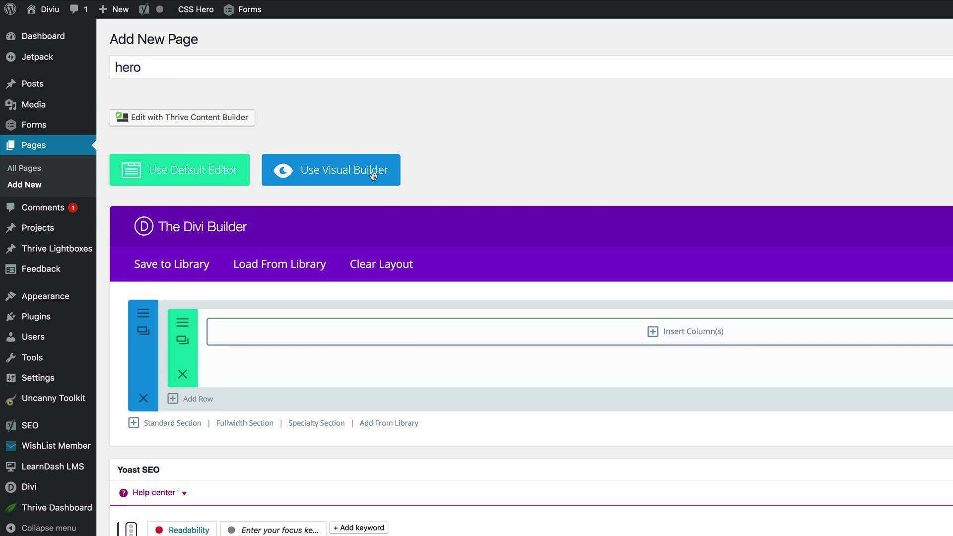
click(361, 173)
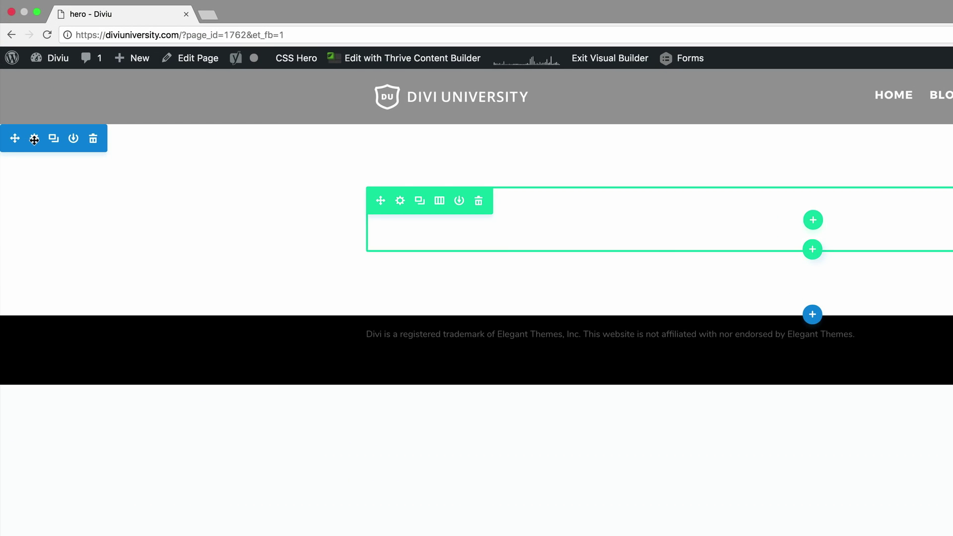
Upload bikes.jpg from the Desktop, apply it as the section's background image, and save the section settings
click(20, 81)
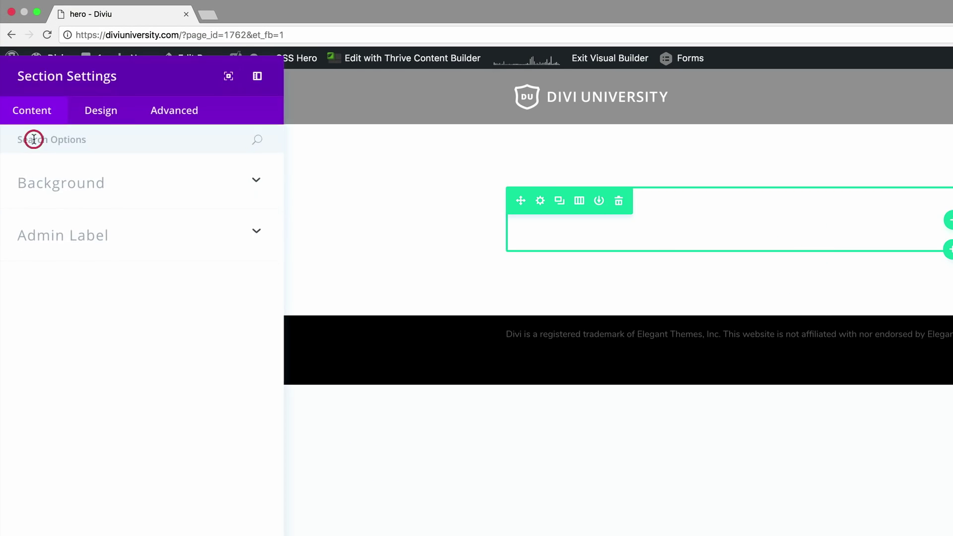
click(33, 139)
click(74, 198)
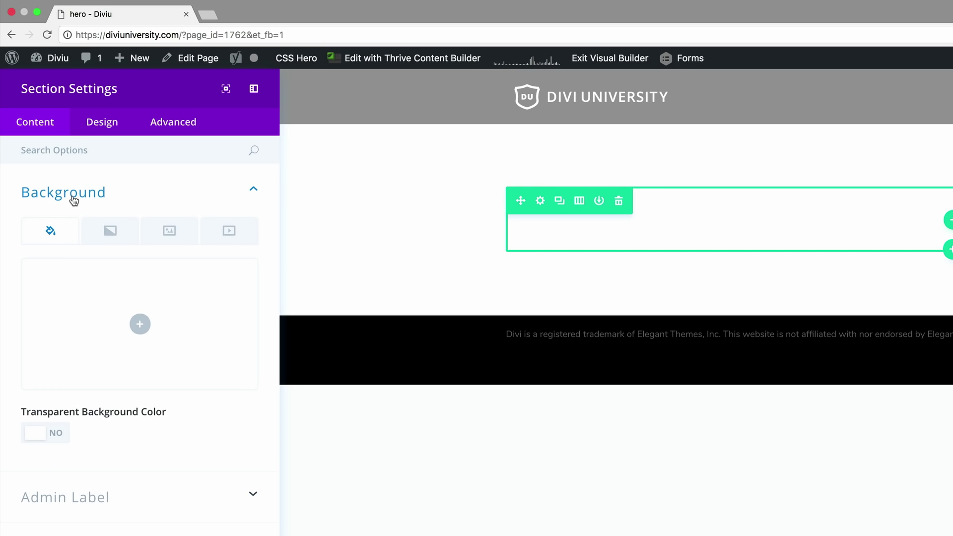
click(170, 233)
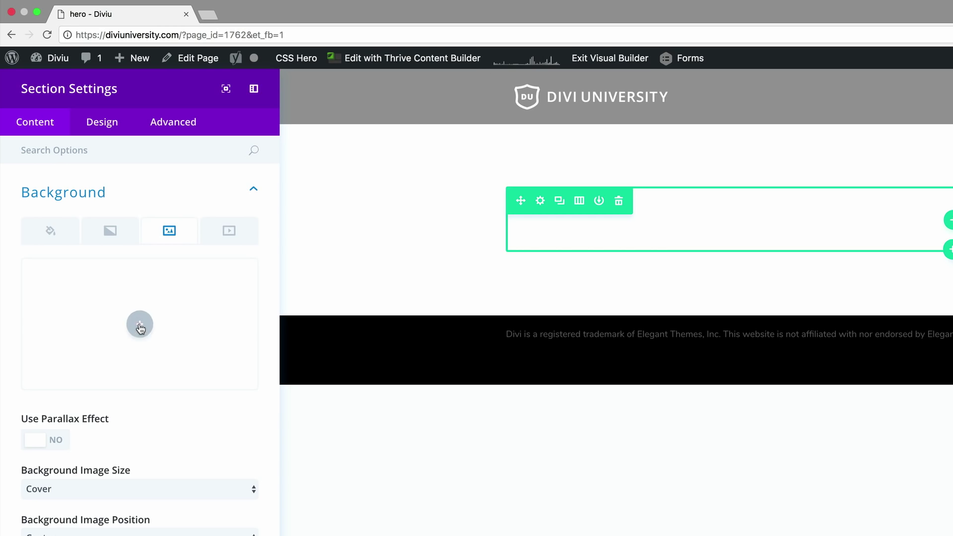
click(140, 328)
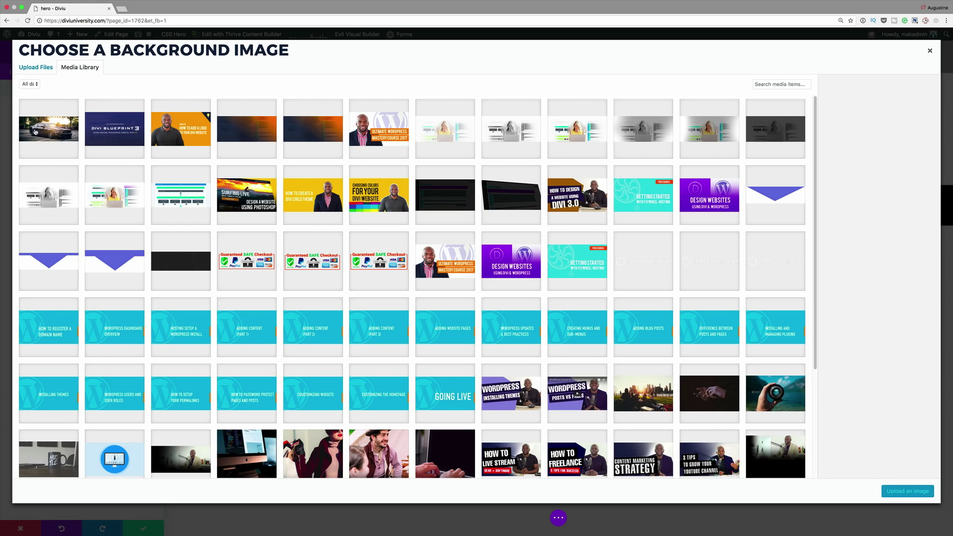
click(49, 128)
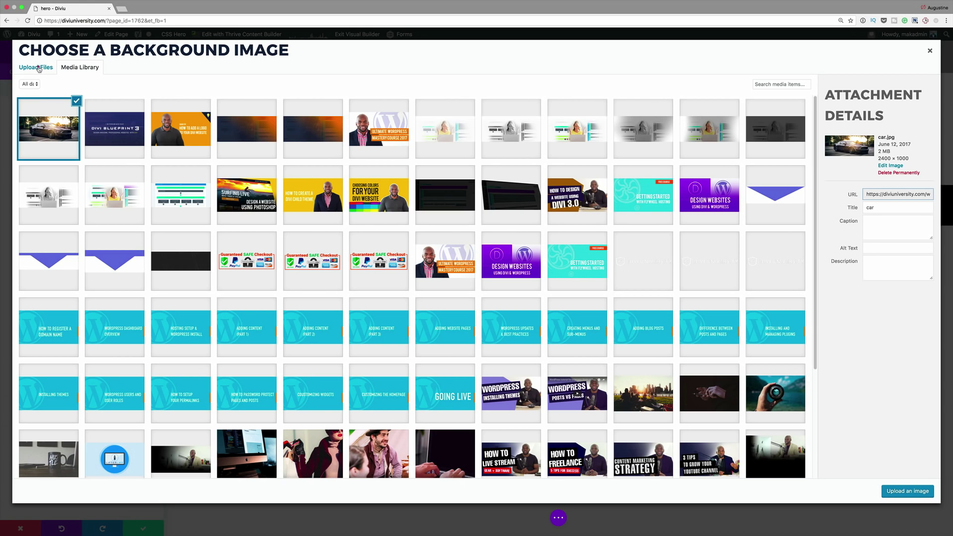
click(38, 68)
click(487, 250)
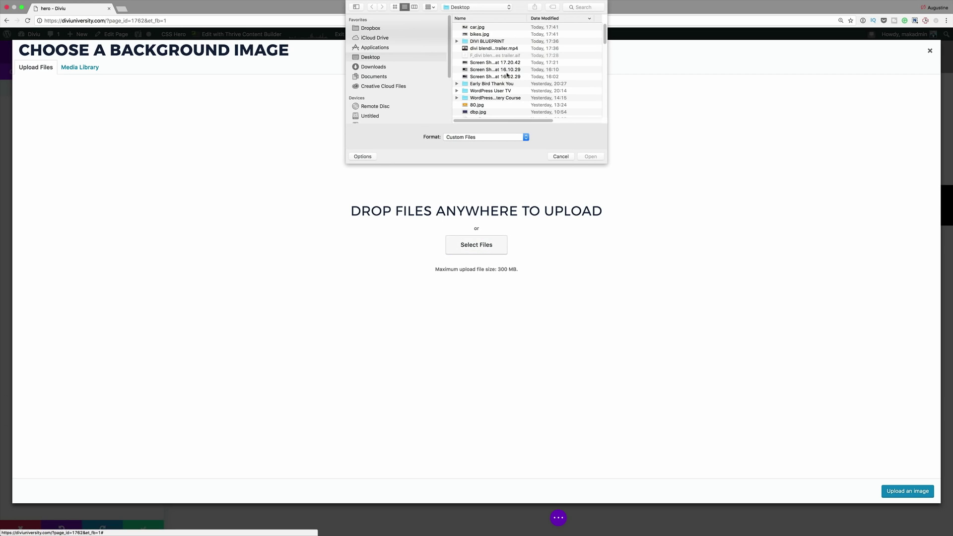
double_click(485, 34)
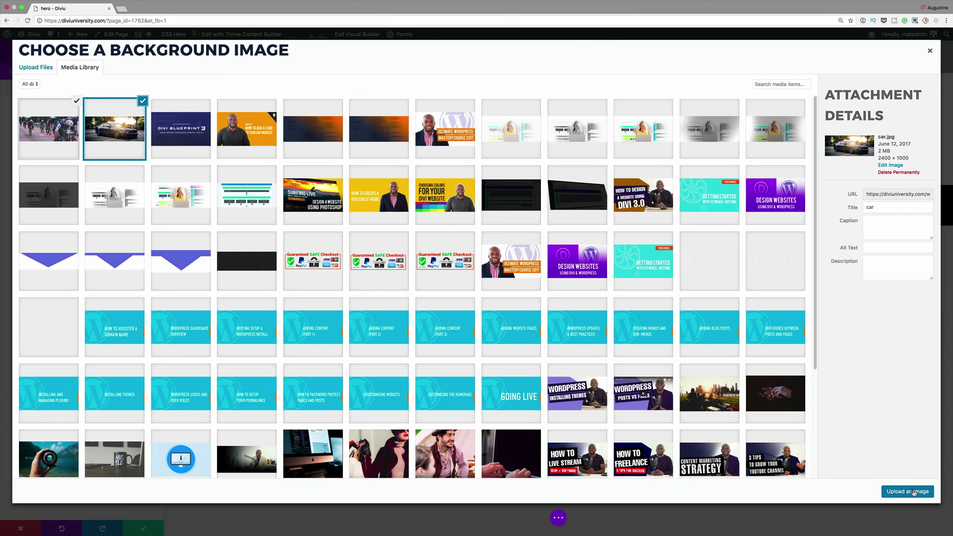
click(915, 492)
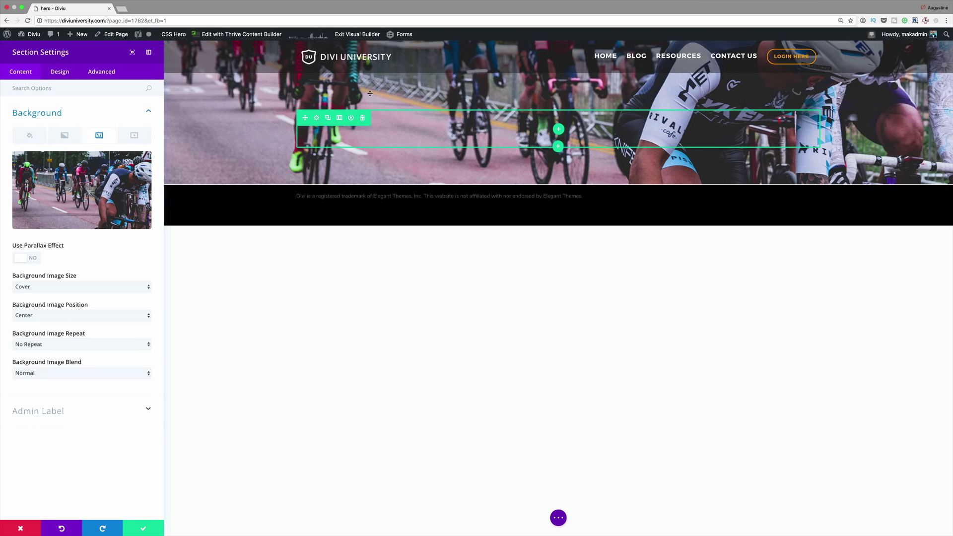
click(144, 529)
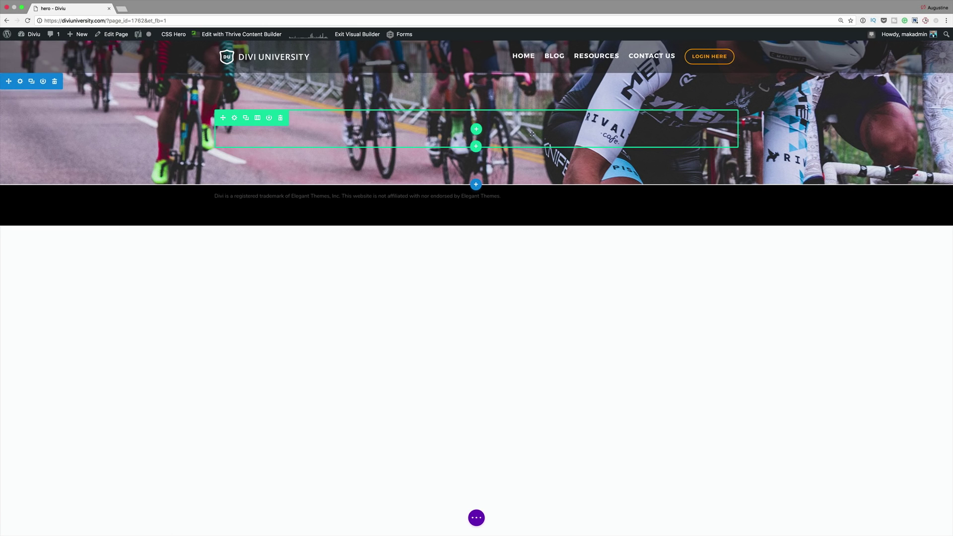
Give the empty row a single-column layout and insert a Call To Action module in it
click(477, 129)
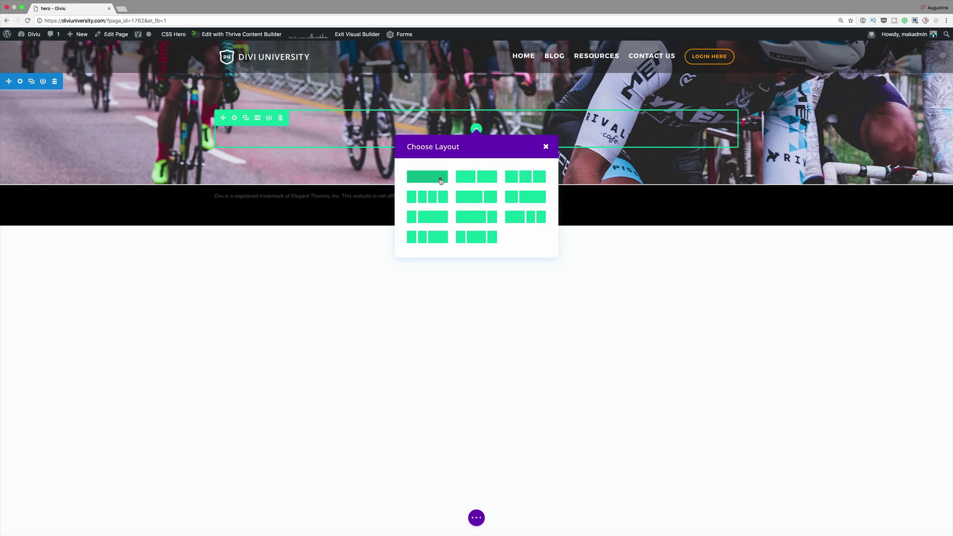
click(441, 179)
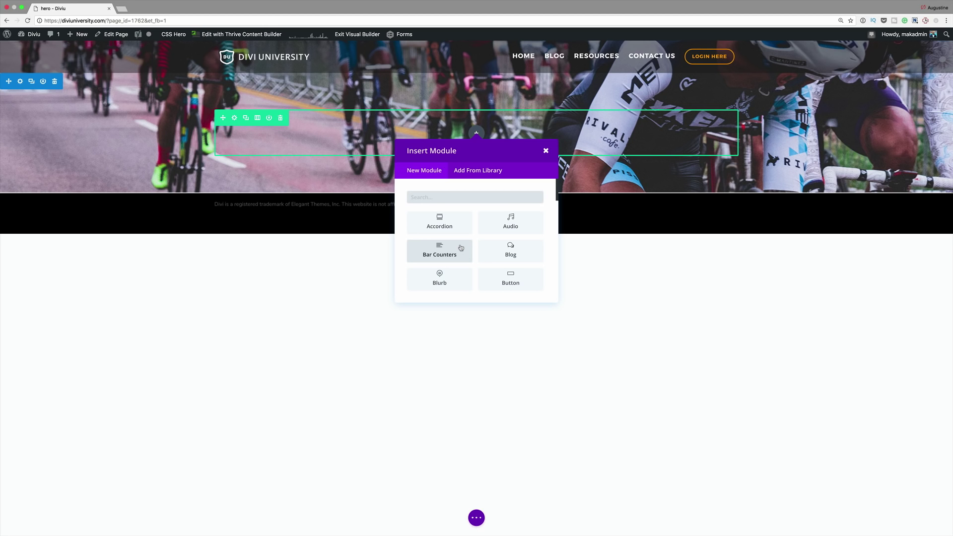
text(ca)
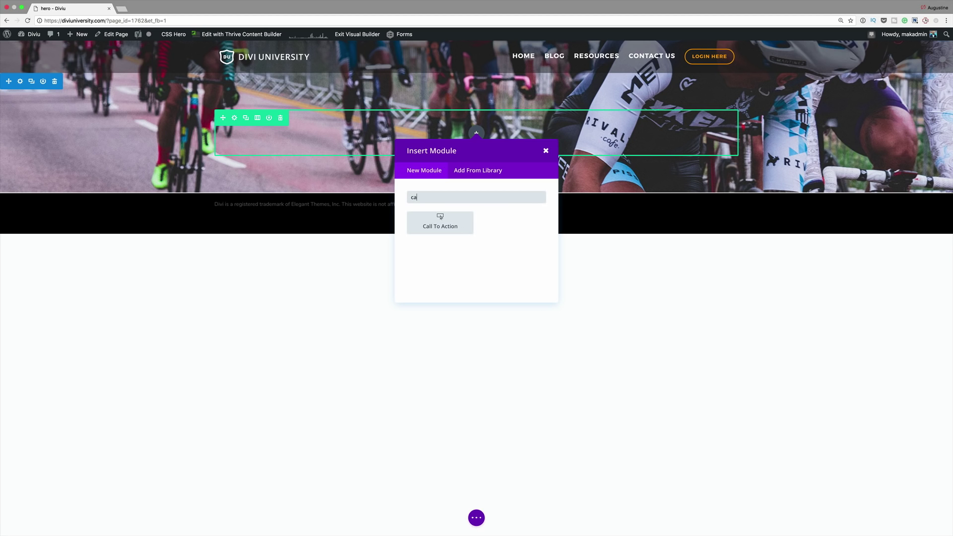
click(445, 232)
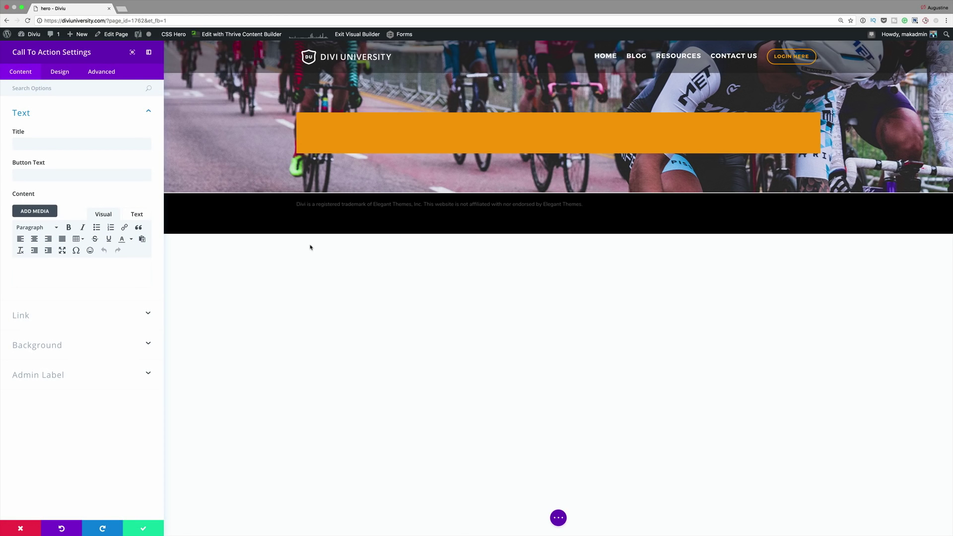
Fill in the call to action with the title "legends", button text "watch trailer" and content "Season 6"
click(113, 144)
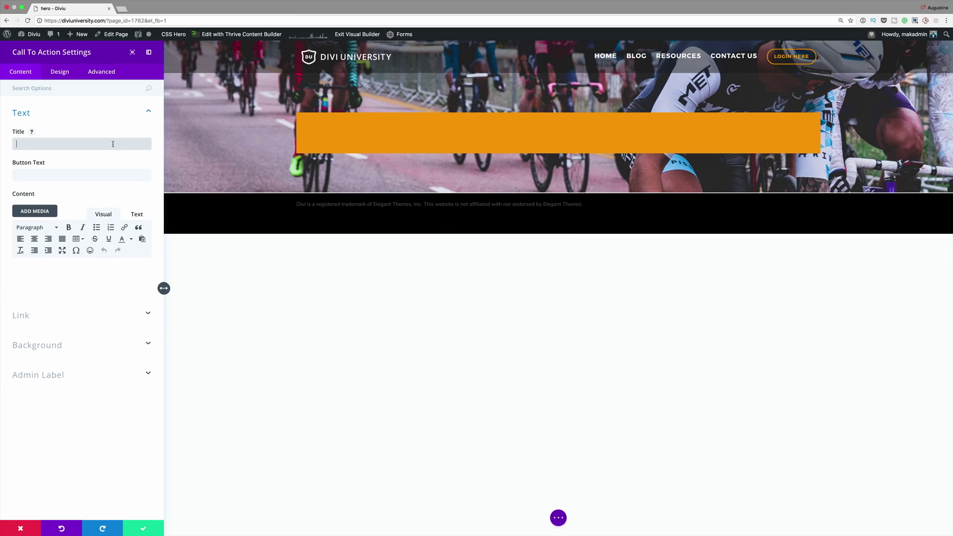
text(legends)
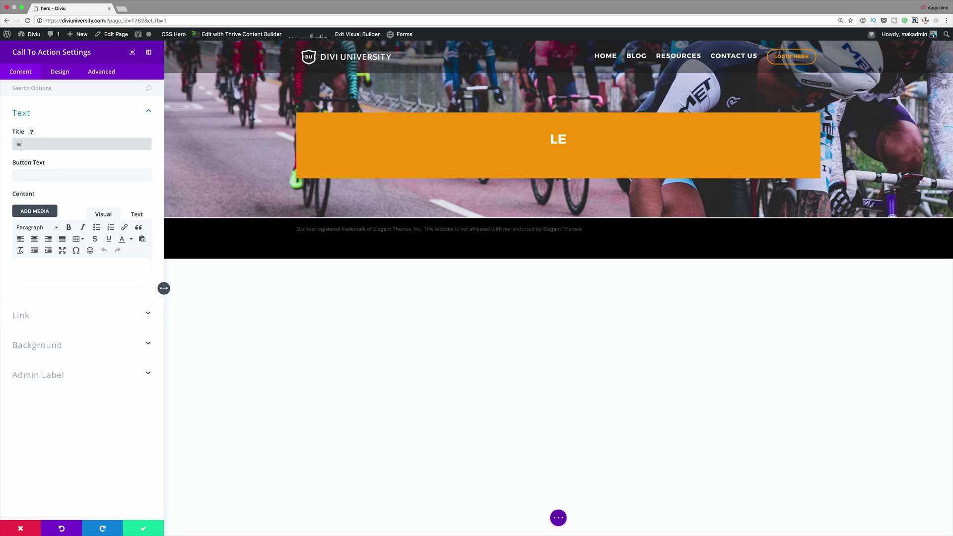
click(67, 176)
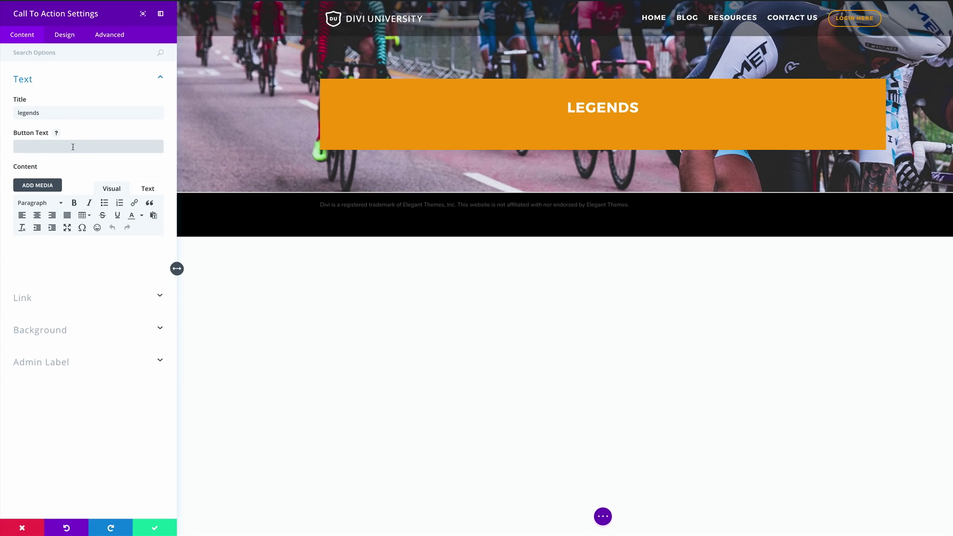
text(watch trailer)
click(76, 243)
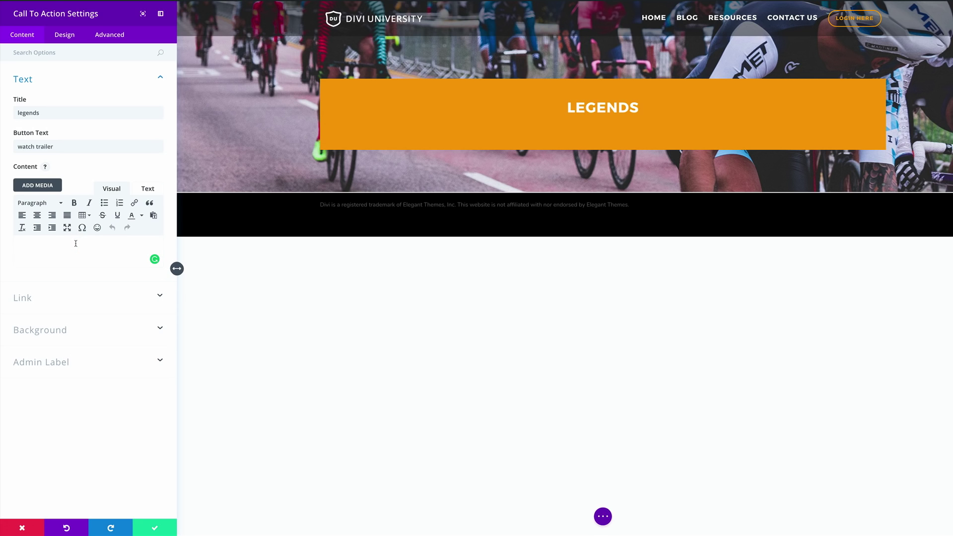
text(Season 6)
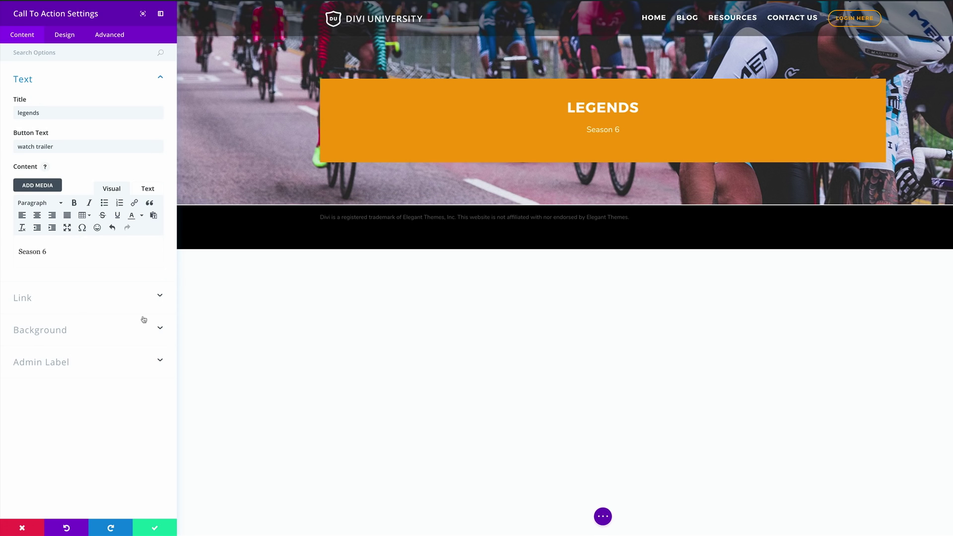
Turn off the background color of the Call To Action module
click(52, 331)
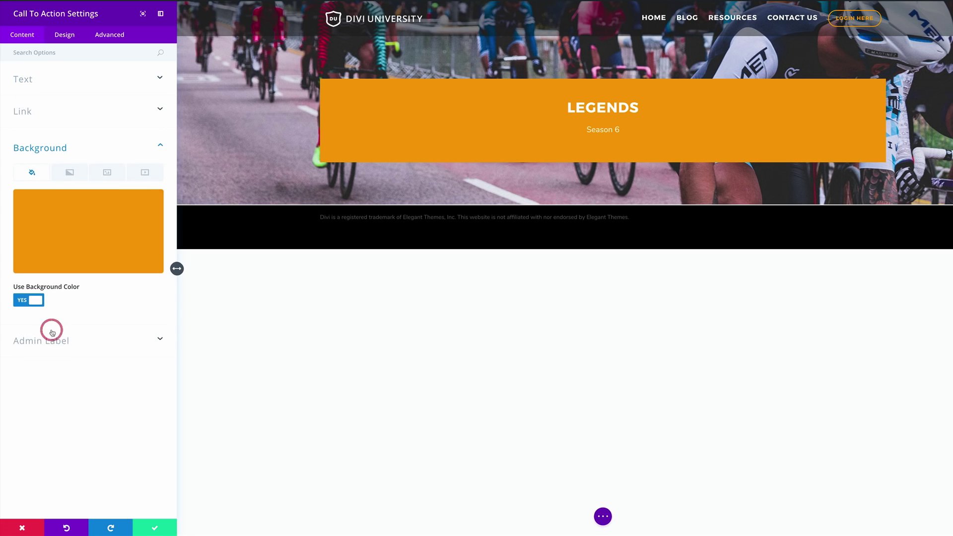
click(23, 301)
click(54, 147)
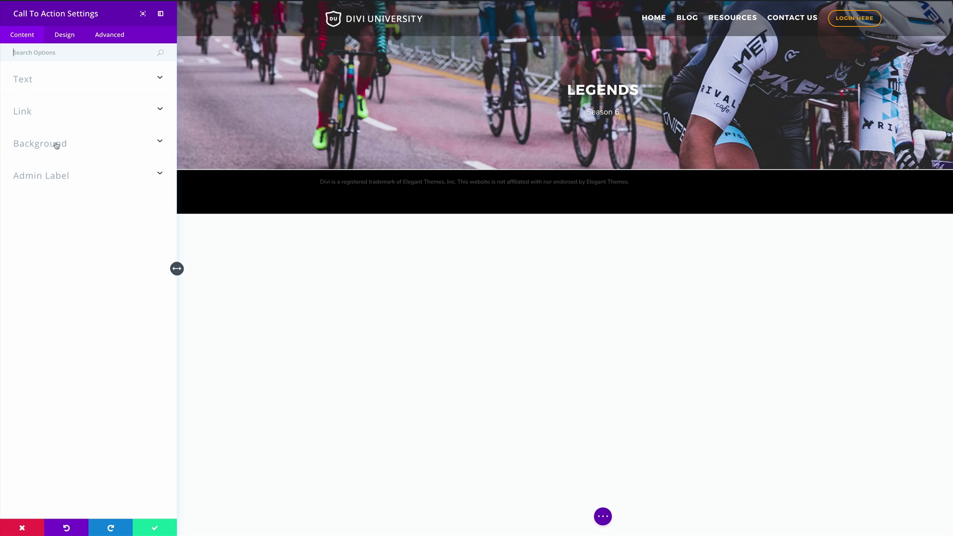
Set the call to action's button URL to the placeholder "#"
click(35, 111)
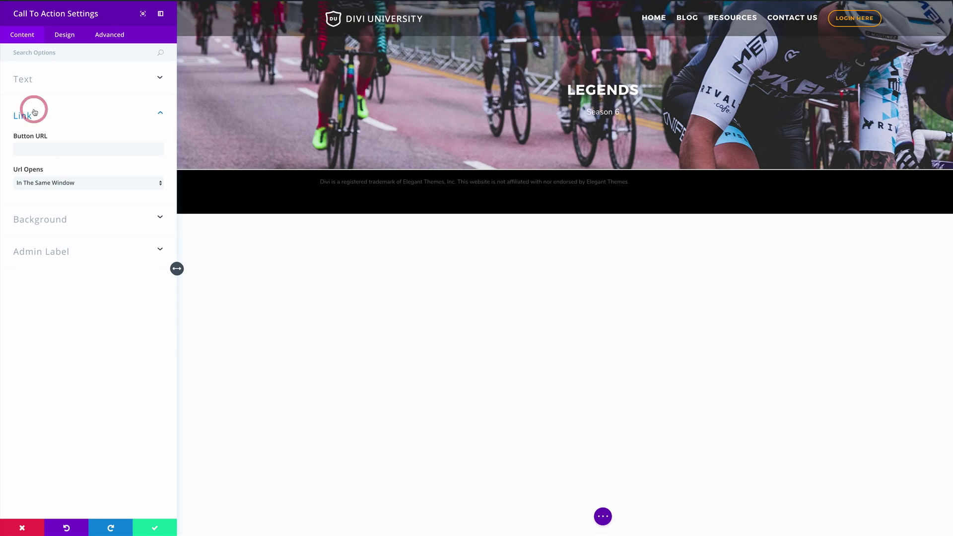
click(53, 149)
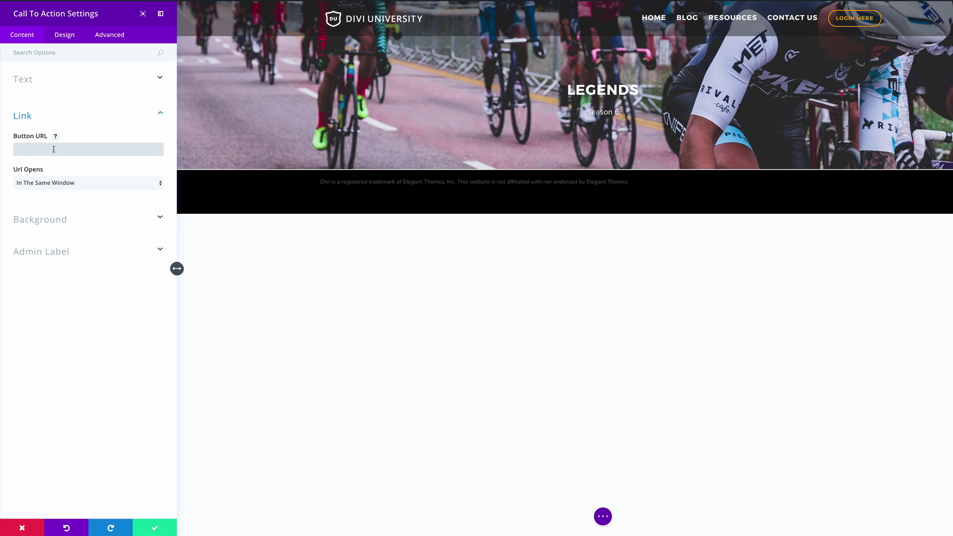
text(#)
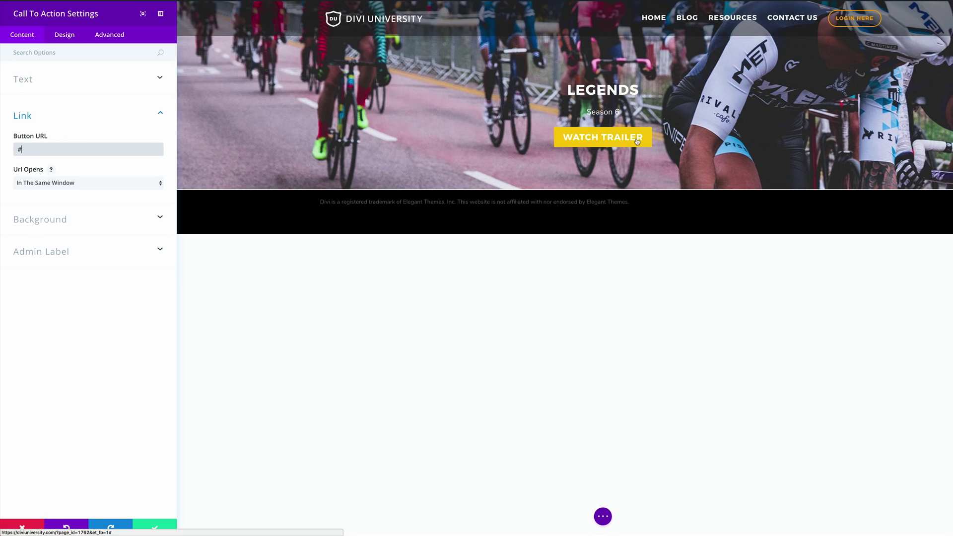
Set the call to action's text orientation to left and its header font size to 71px
click(67, 38)
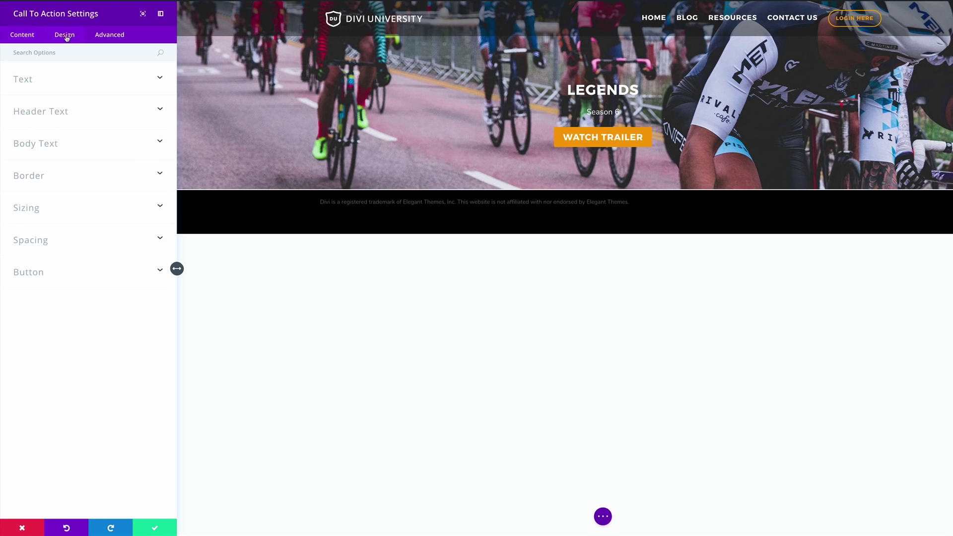
click(36, 79)
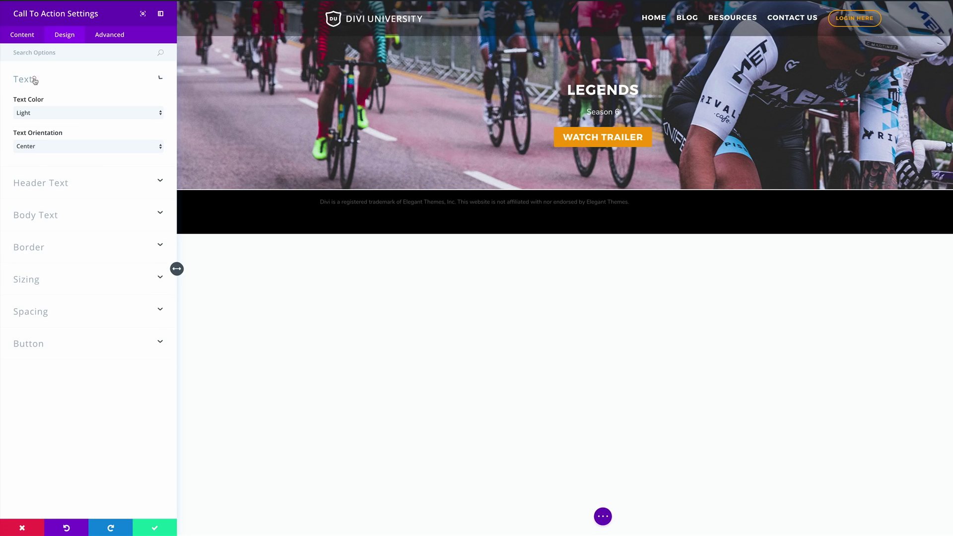
click(50, 147)
click(42, 139)
click(59, 183)
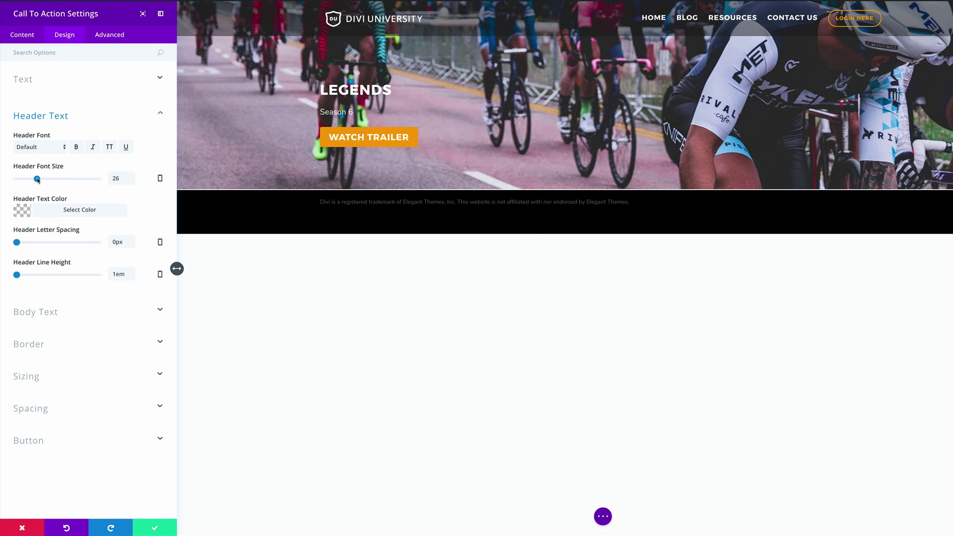
drag(37, 179, 74, 180)
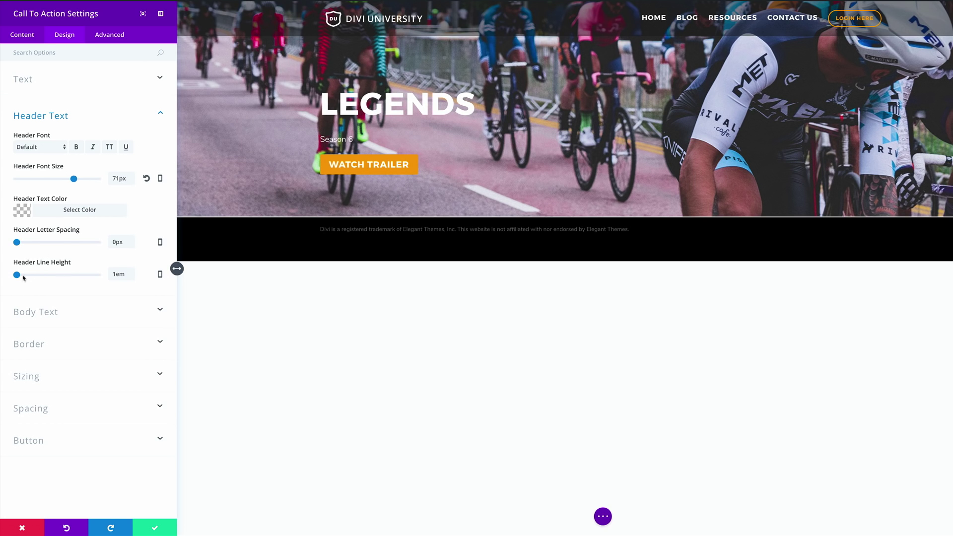
Make the call to action's body text bold with a 36px font size and a 0.3em line height
click(54, 314)
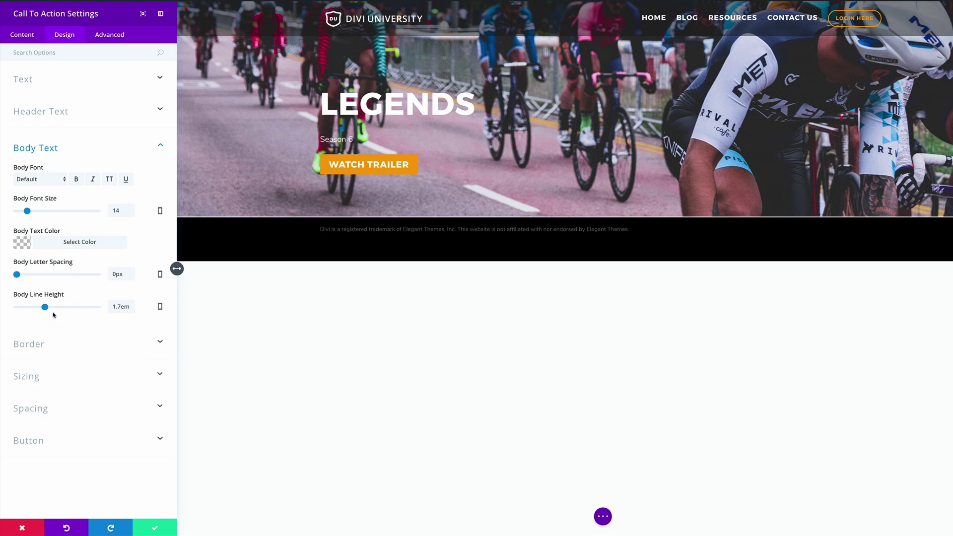
click(76, 178)
drag(26, 214, 45, 214)
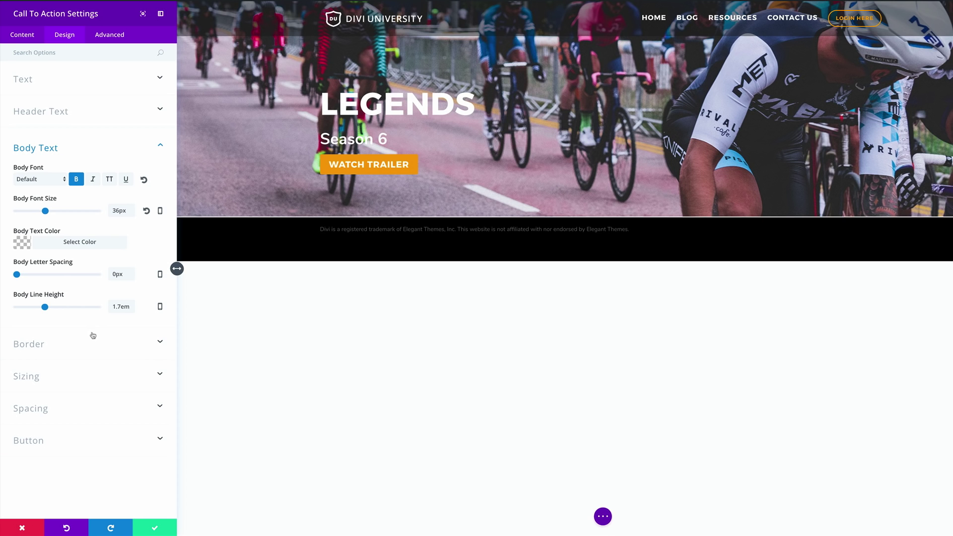
drag(44, 307, 9, 308)
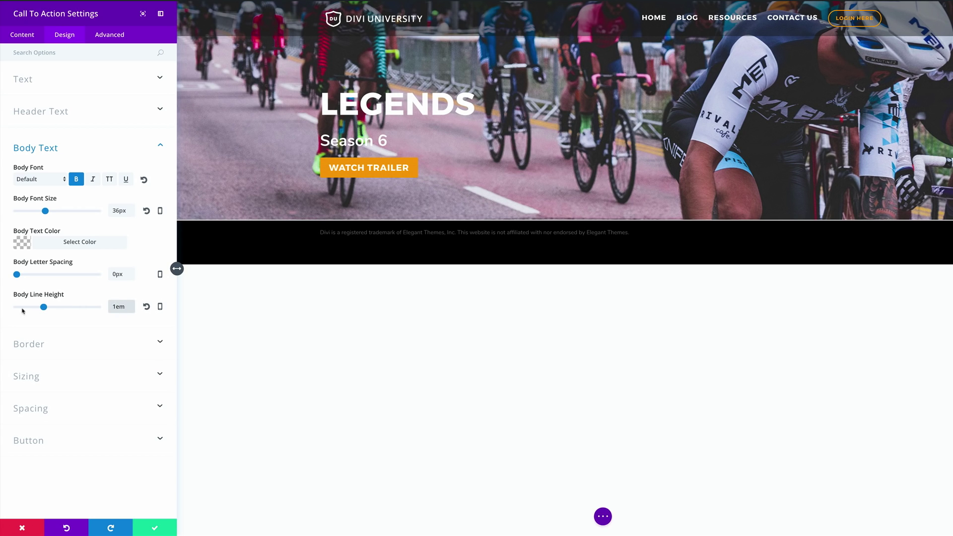
drag(45, 309, 25, 310)
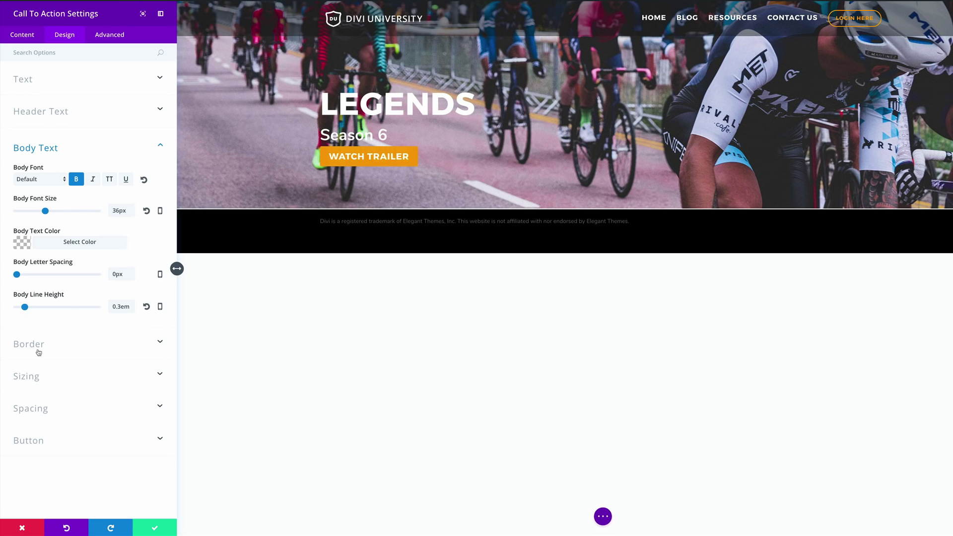
Enable custom styles for the call to action's button and set its text size to 26px
click(38, 441)
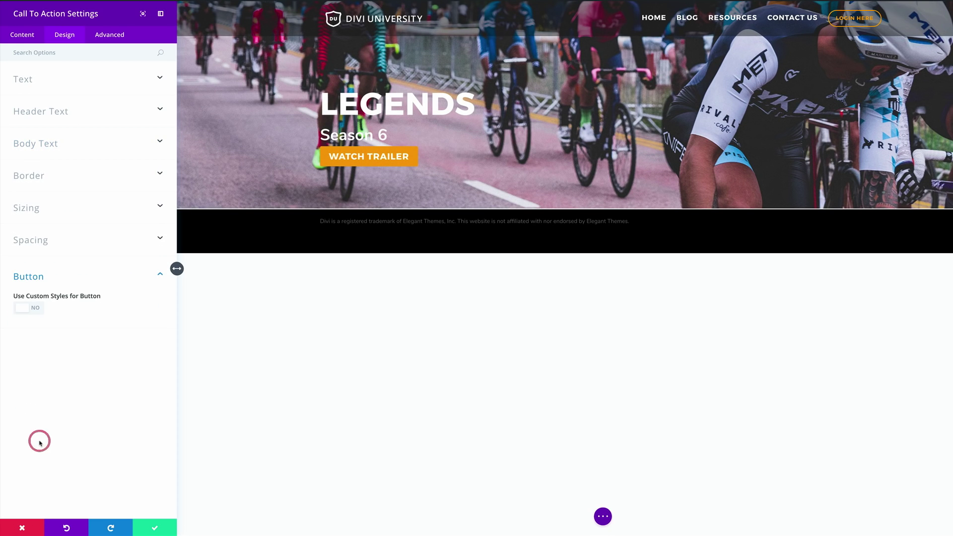
click(37, 310)
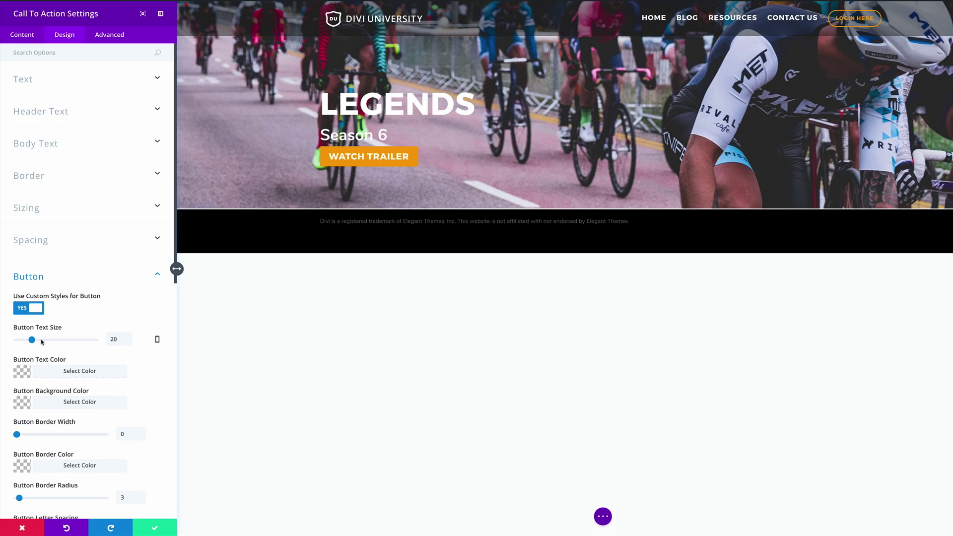
drag(32, 340, 36, 341)
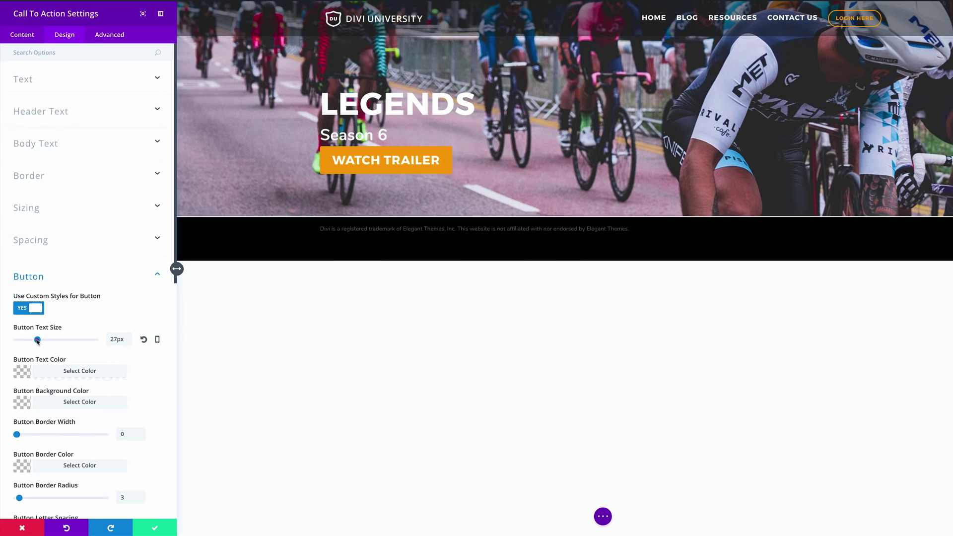
click(36, 341)
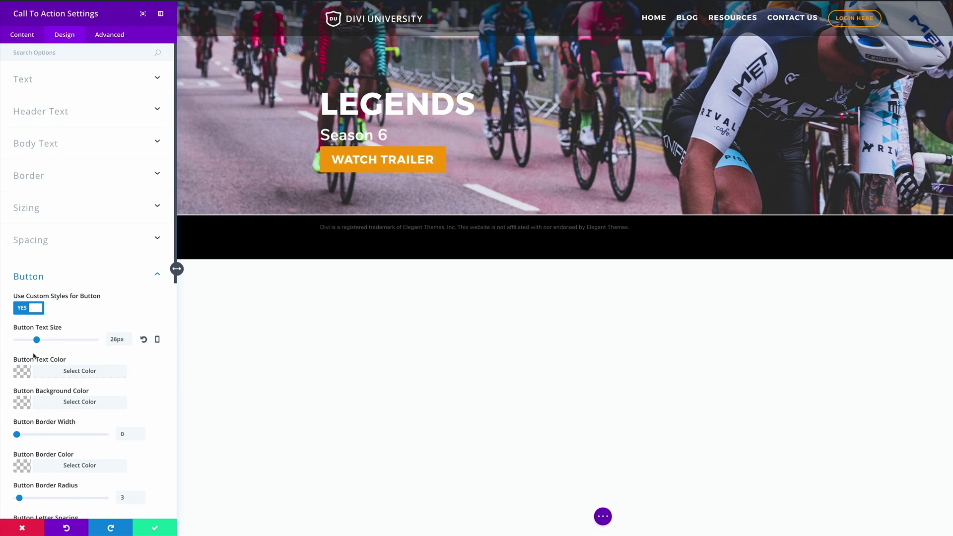
Change the call to action button's background color to a solid red
scroll(139, 376, down, 2)
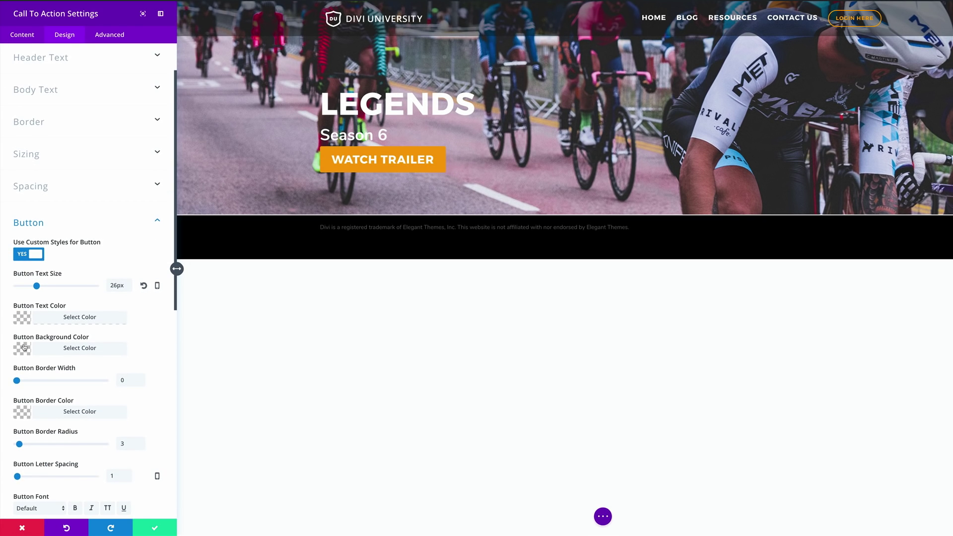
click(23, 349)
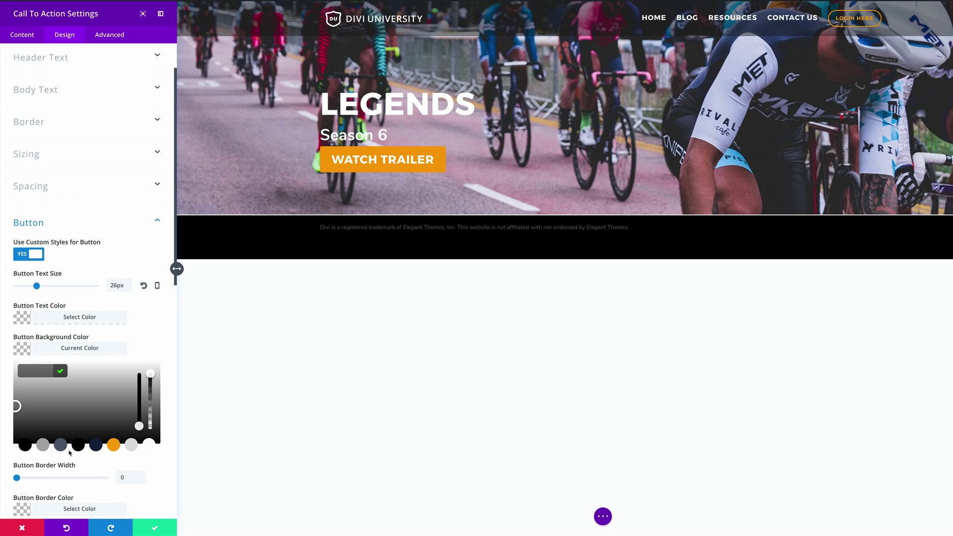
click(114, 445)
drag(22, 393, 9, 363)
click(9, 362)
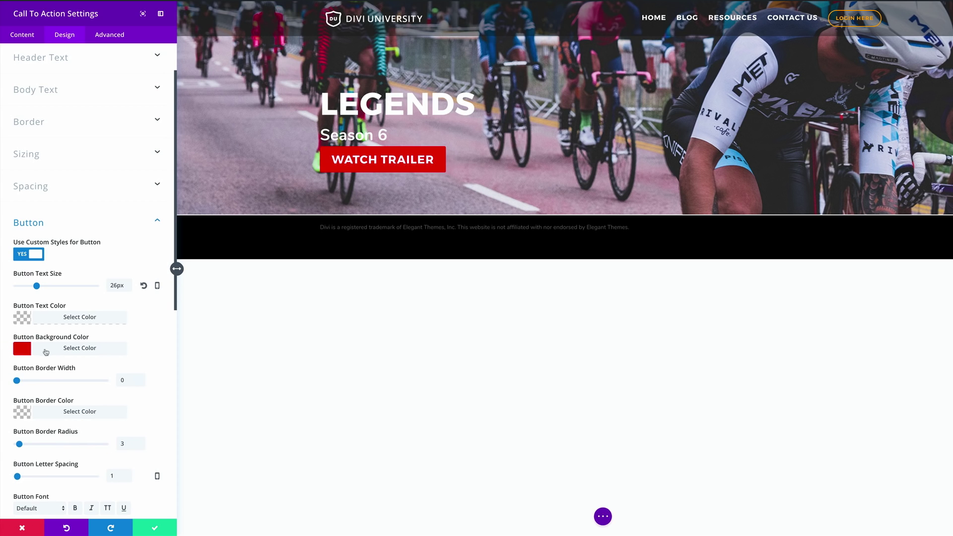
Set the button's border radius to 0, set Add Button Icon to No, and save the module settings
scroll(142, 405, down, 2)
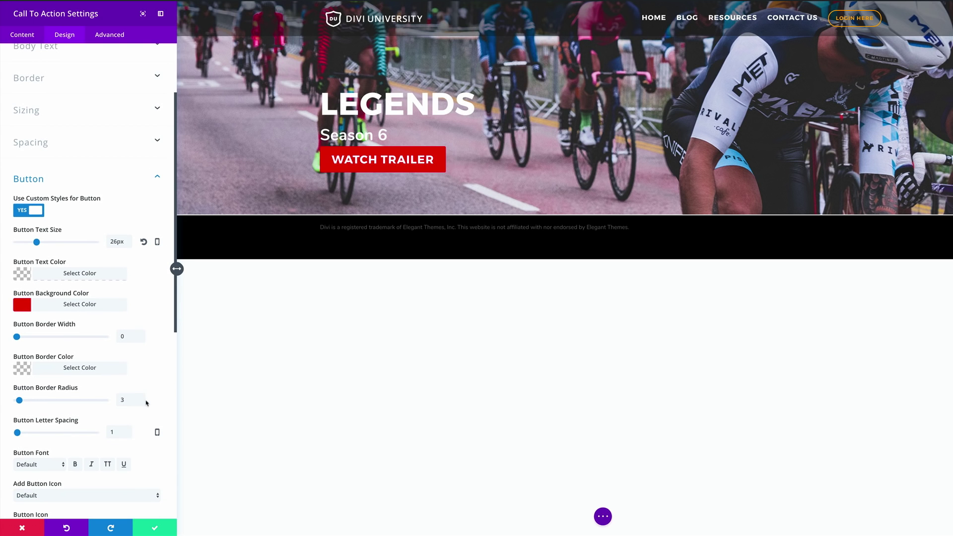
double_click(133, 400)
text(0)
scroll(137, 387, down, 5)
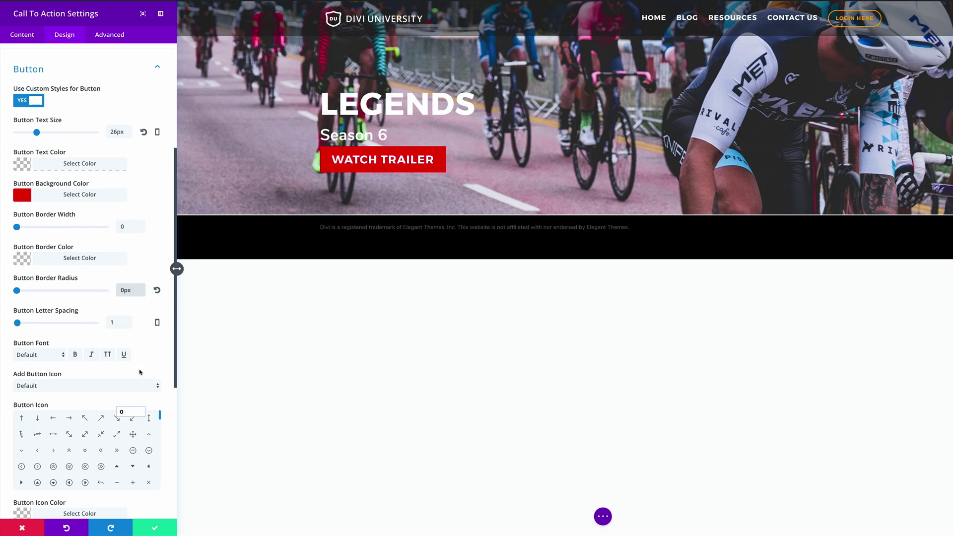
click(48, 386)
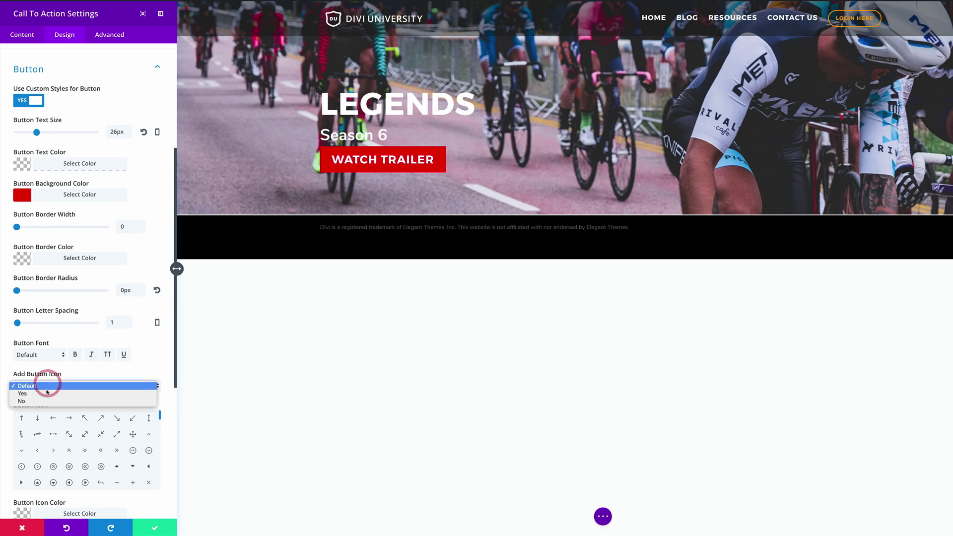
click(43, 402)
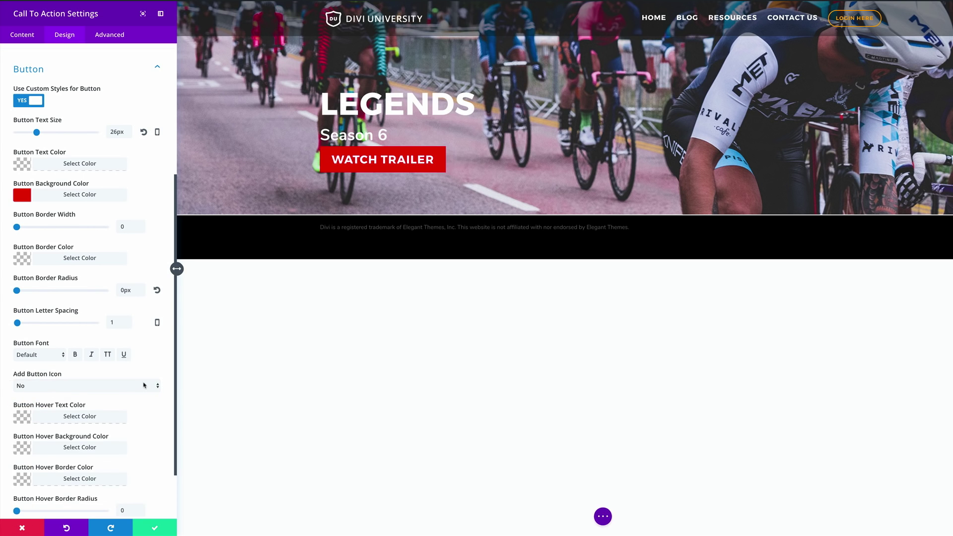
scroll(100, 322, down, 2)
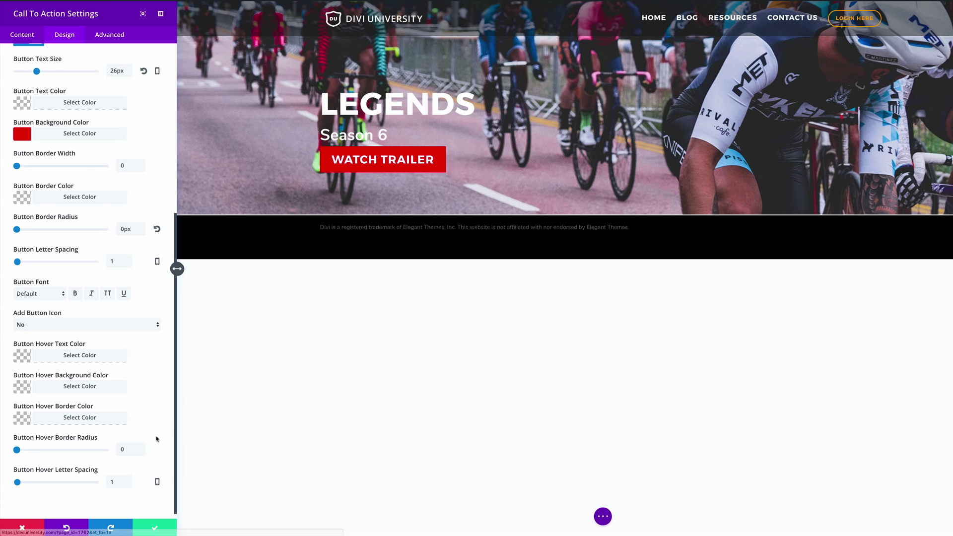
click(155, 530)
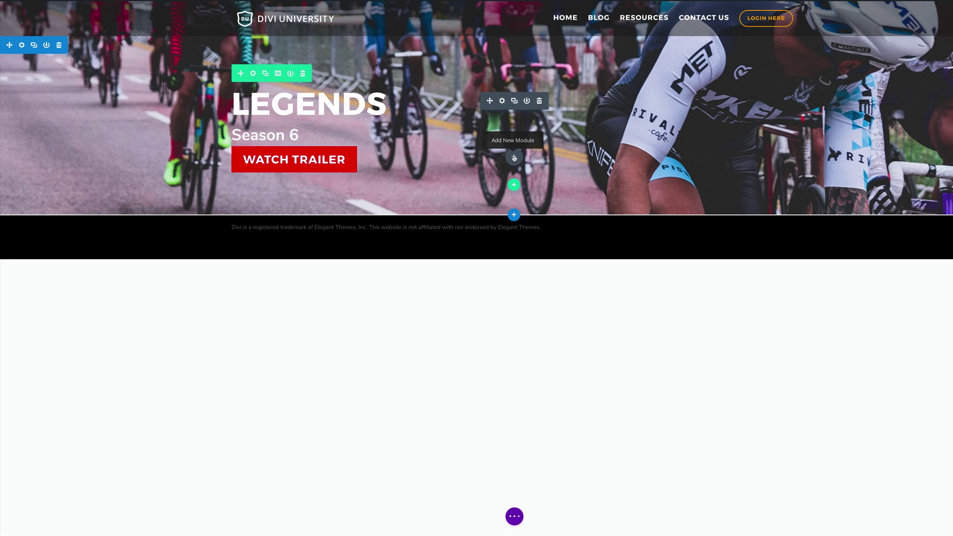
Add a Text module below the call to action with the content "Comin Soon"
click(514, 158)
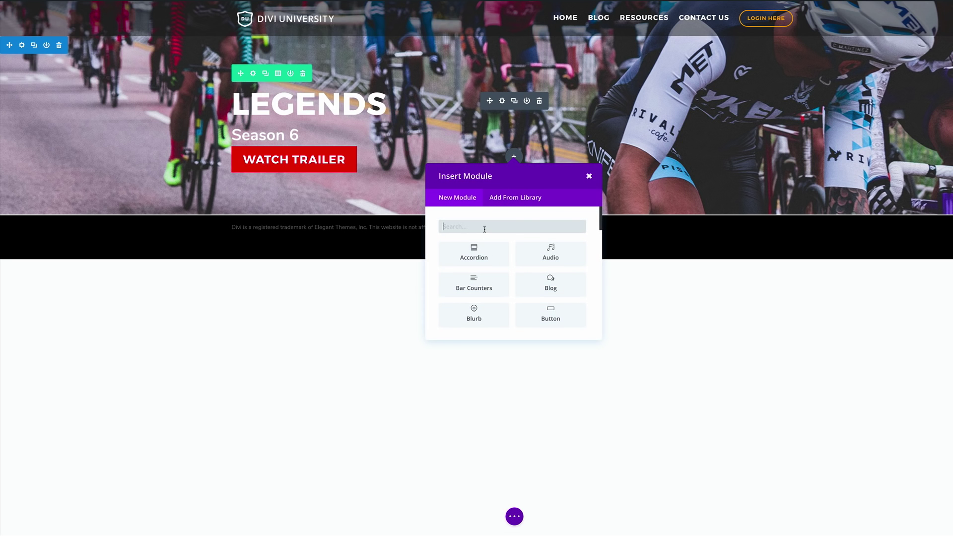
text(tex)
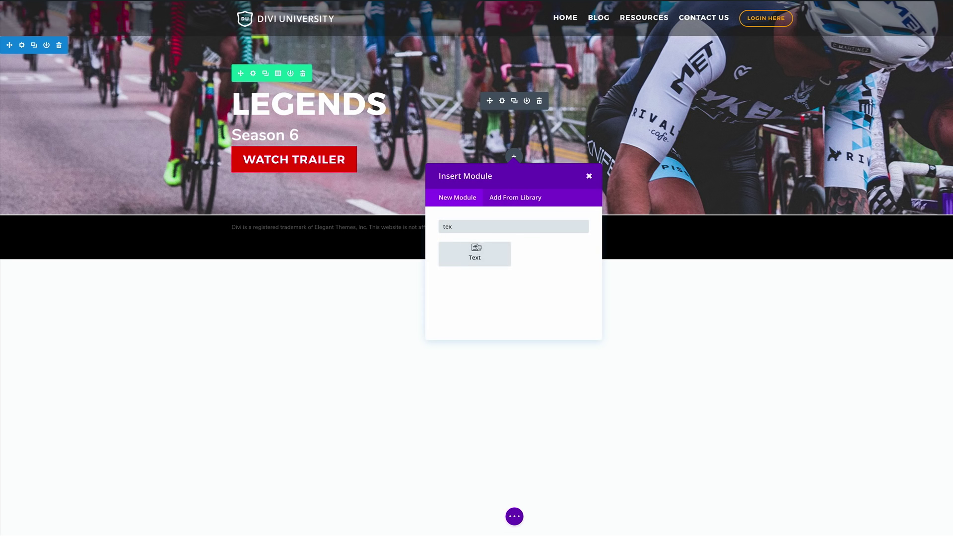
click(475, 254)
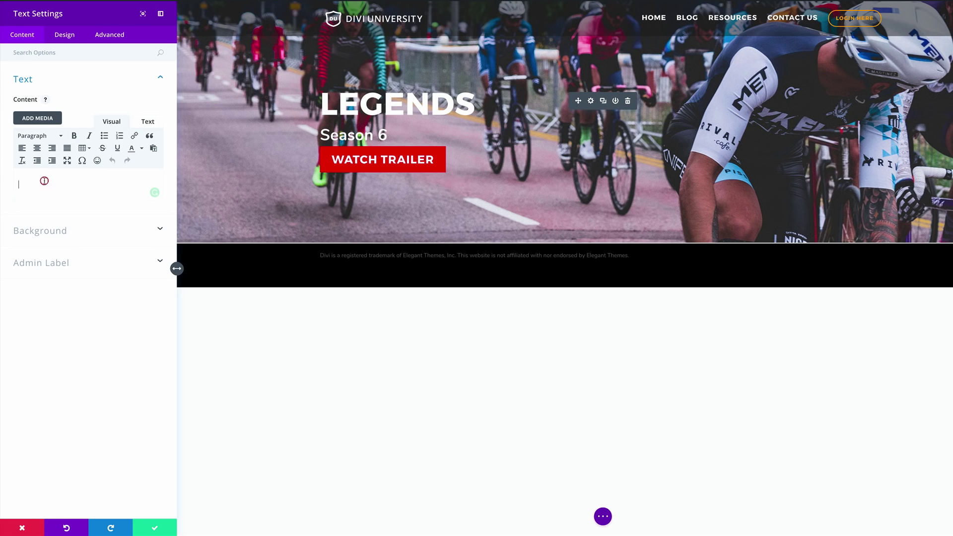
text(Comin Soon)
Style the "Comin Soon" text as light, bold and 22px in size, and save the module
click(70, 36)
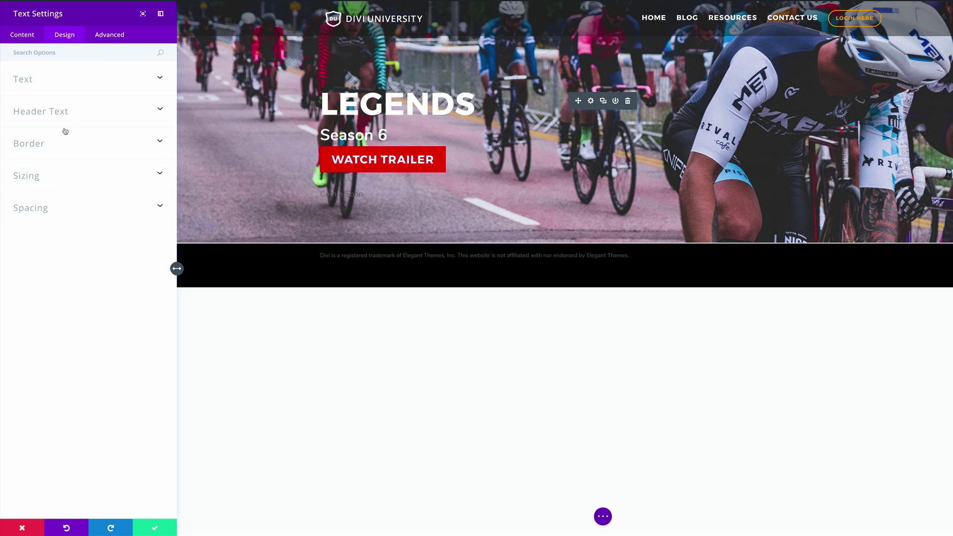
click(32, 80)
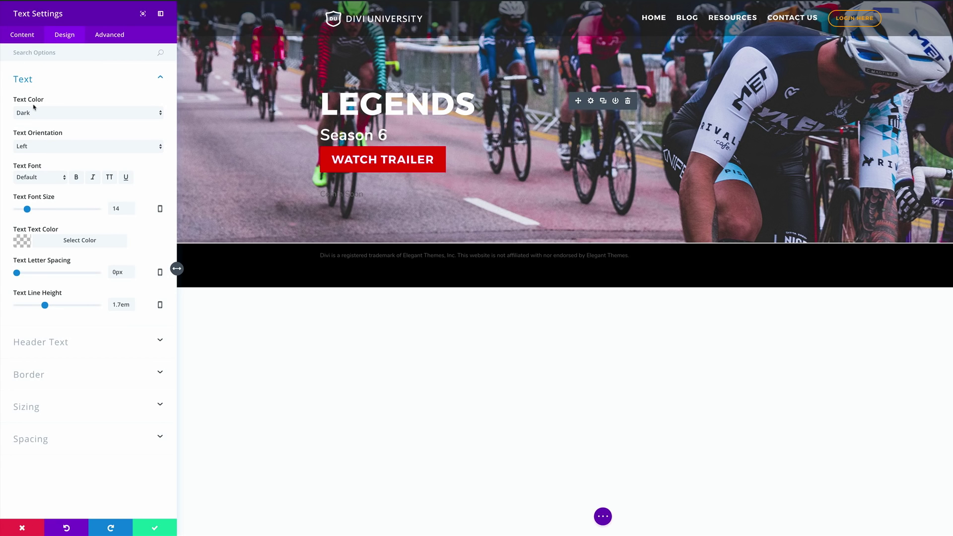
click(41, 116)
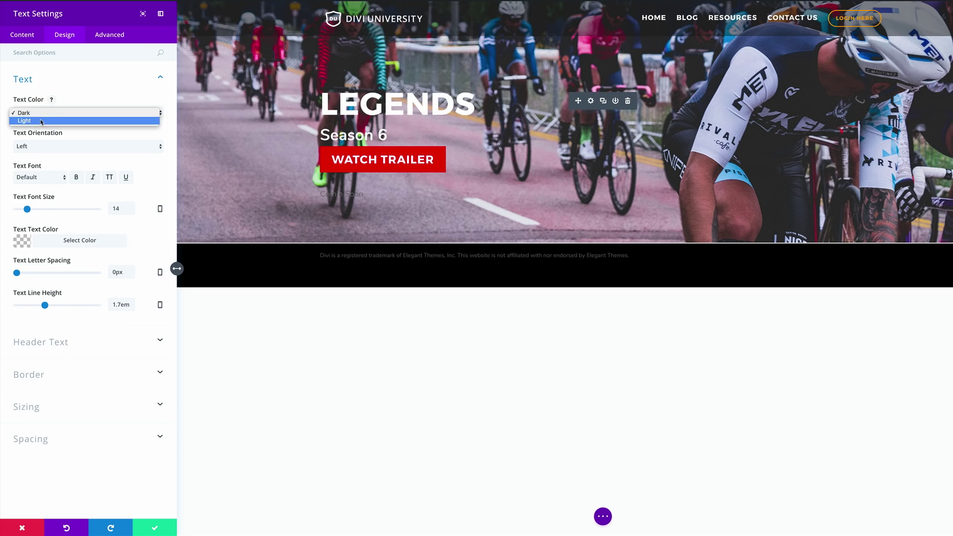
click(41, 121)
click(76, 177)
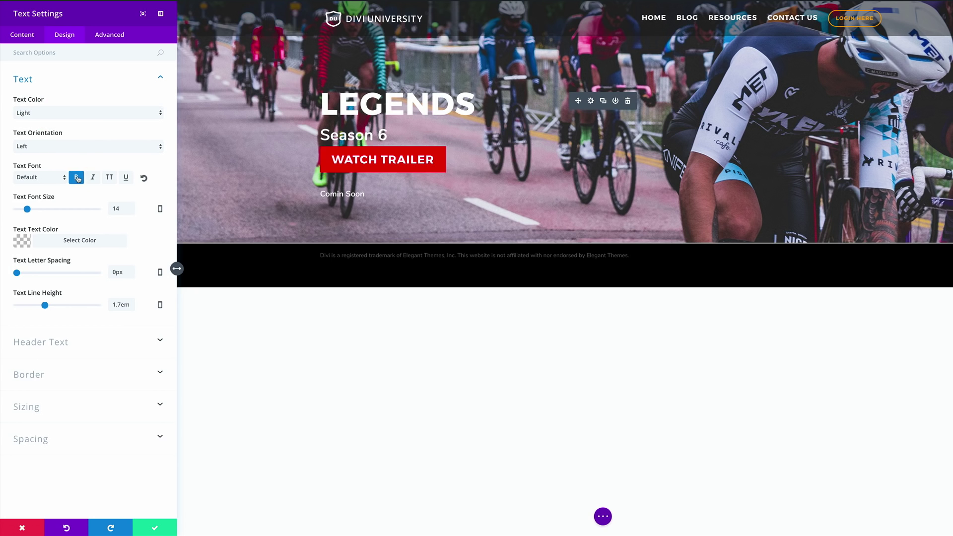
drag(28, 209, 34, 209)
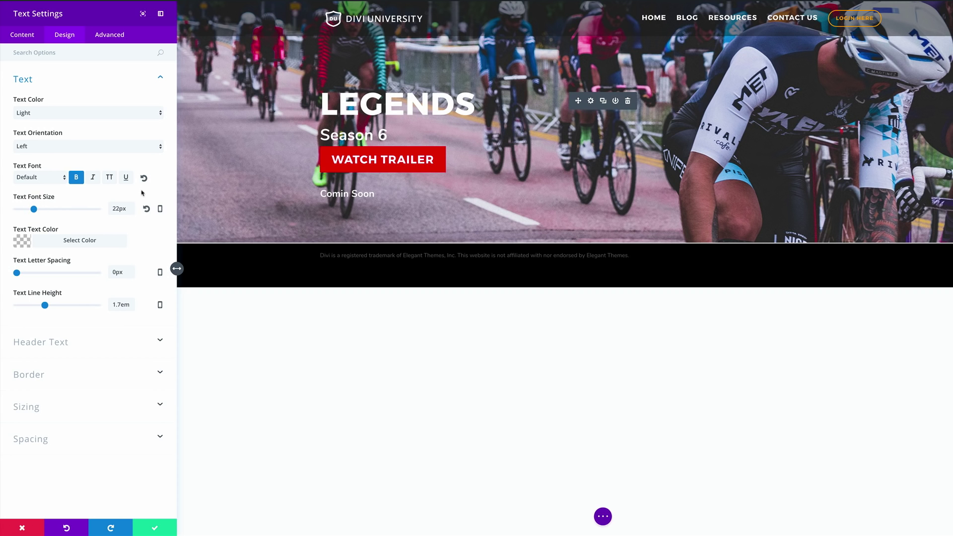
click(154, 527)
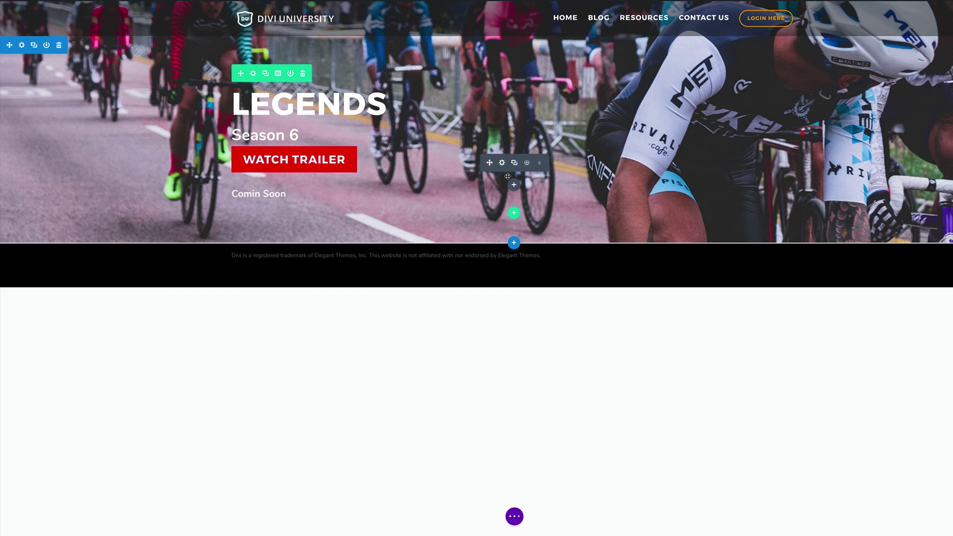
Move the Text module above the Call To Action module in wireframe view and return to desktop view
click(517, 518)
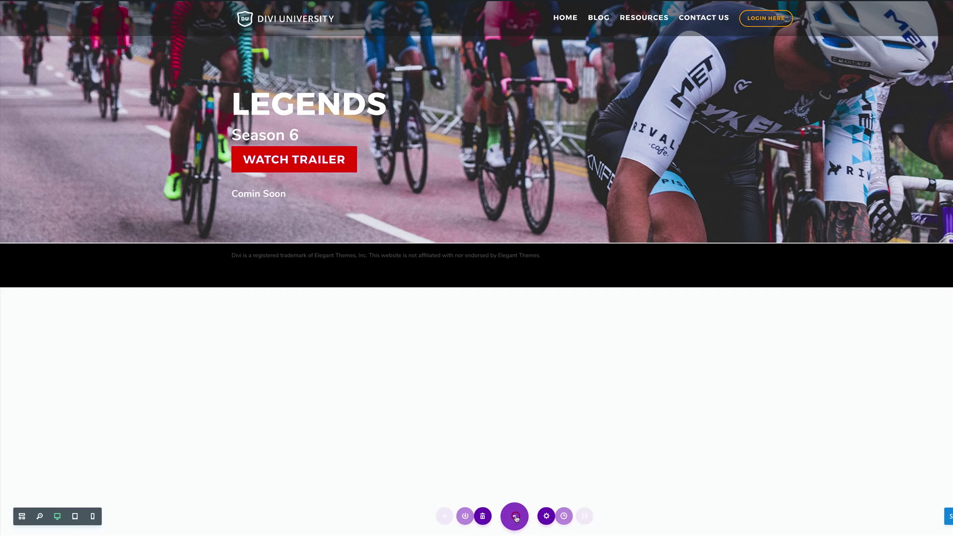
click(22, 518)
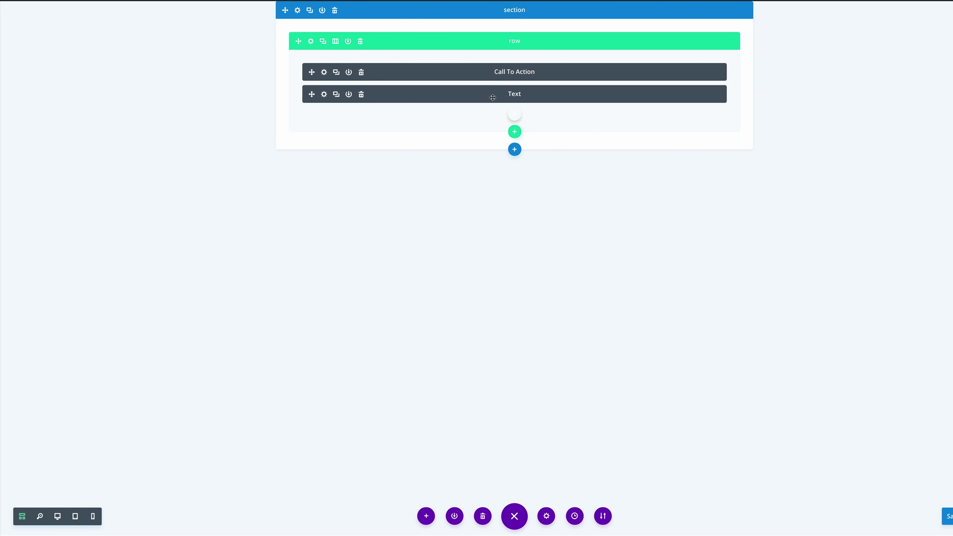
drag(311, 94, 310, 62)
click(58, 517)
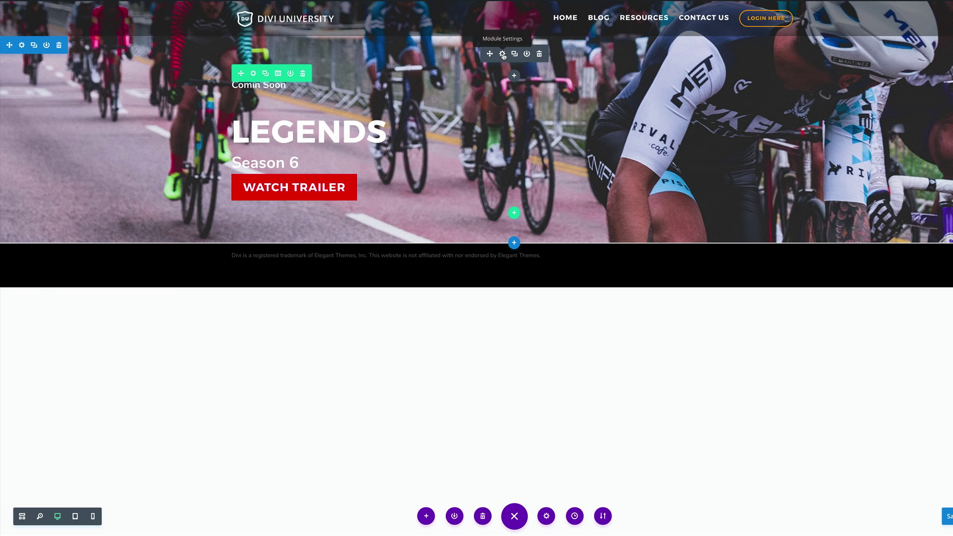
Reduce the line height of the "Comin Soon" text to 0.2em
click(503, 54)
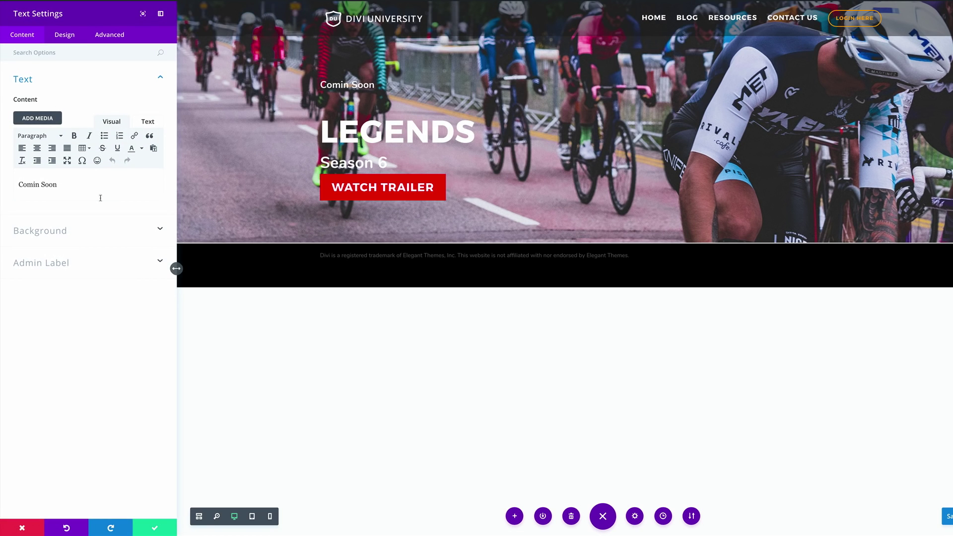
click(65, 35)
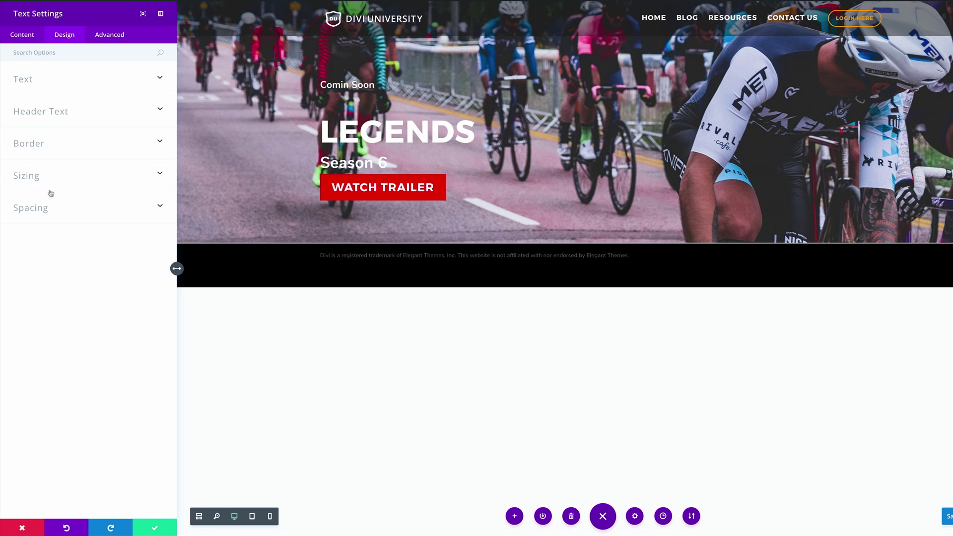
click(51, 83)
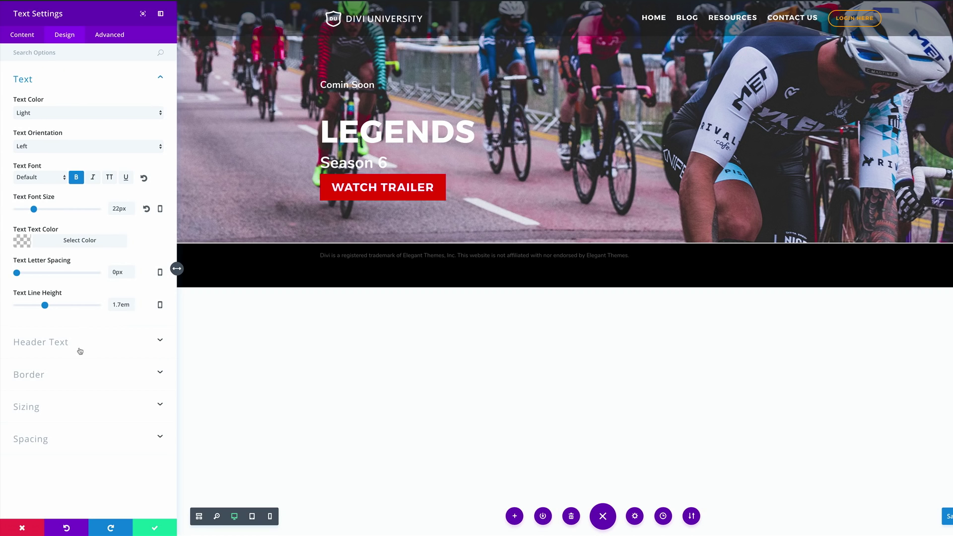
drag(45, 306, 20, 305)
click(23, 36)
click(63, 36)
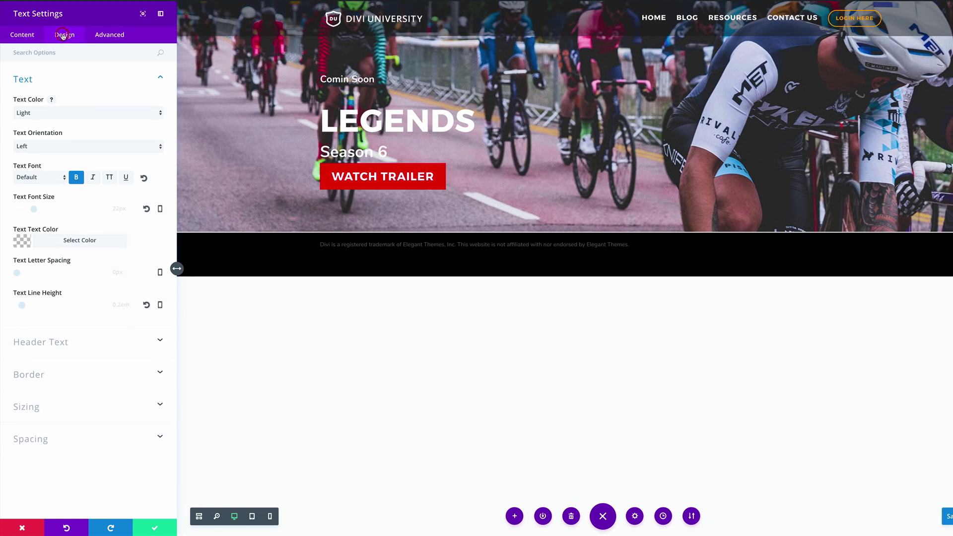
Set the Text module's bottom margin and bottom padding to 0 and save the module
click(41, 438)
click(90, 243)
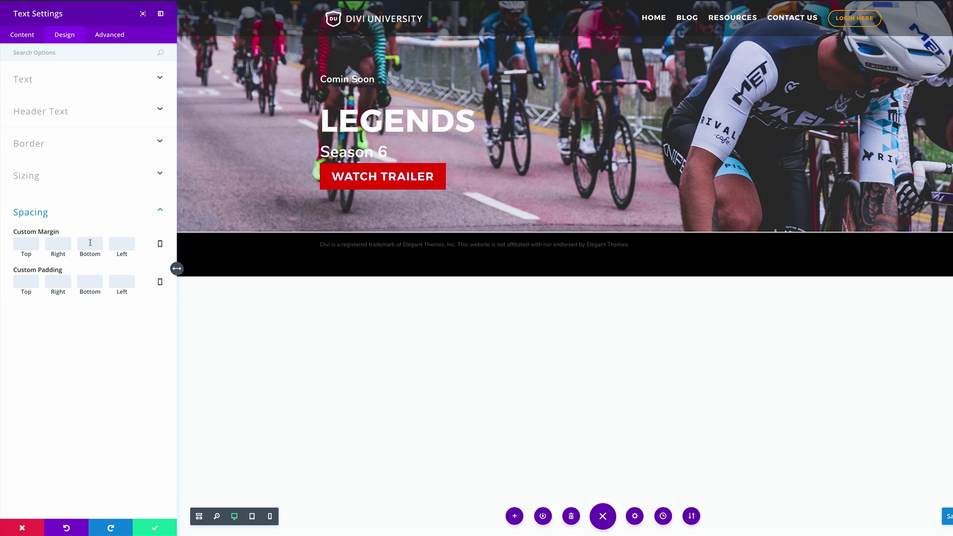
text(0)
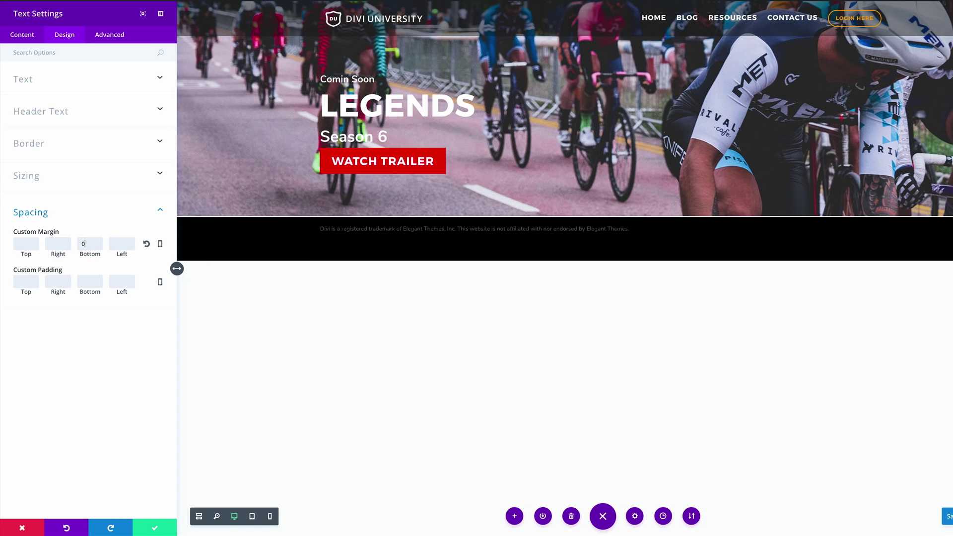
click(93, 283)
text(0)
click(85, 326)
click(156, 529)
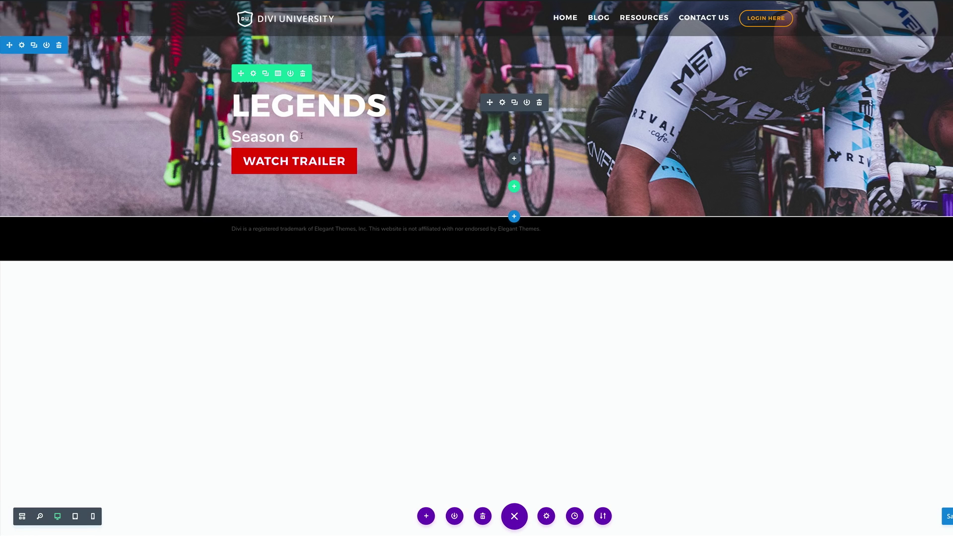
Increase the Call To Action module's body line height to 1.1em
click(502, 103)
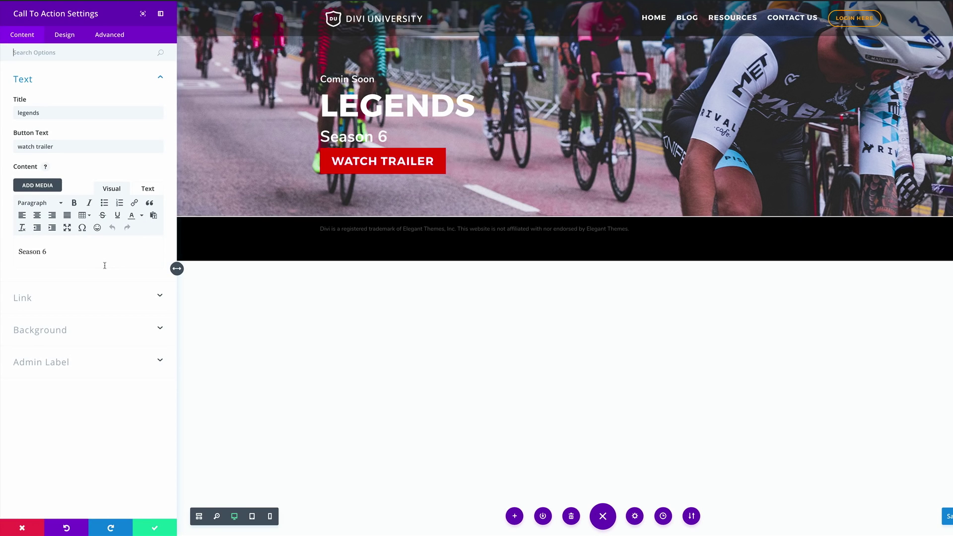
click(65, 39)
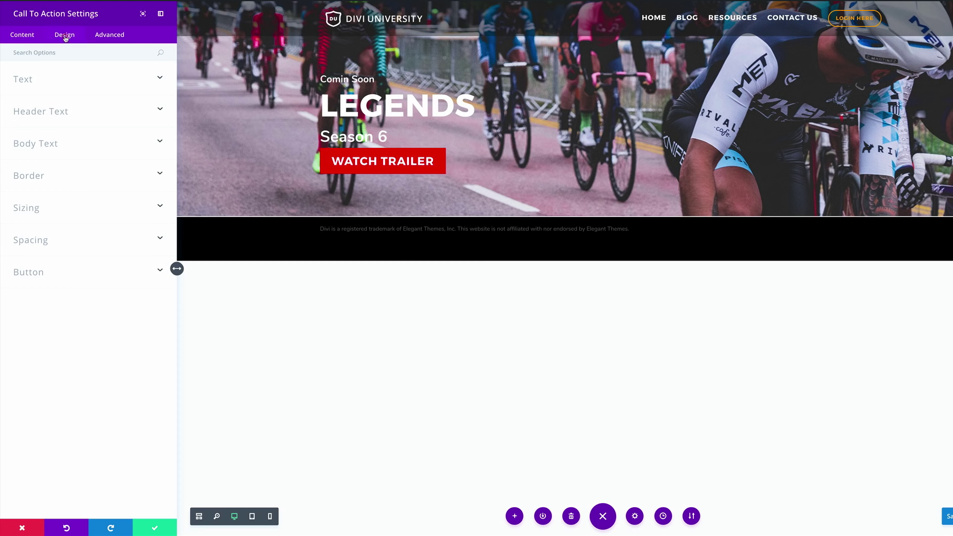
click(50, 144)
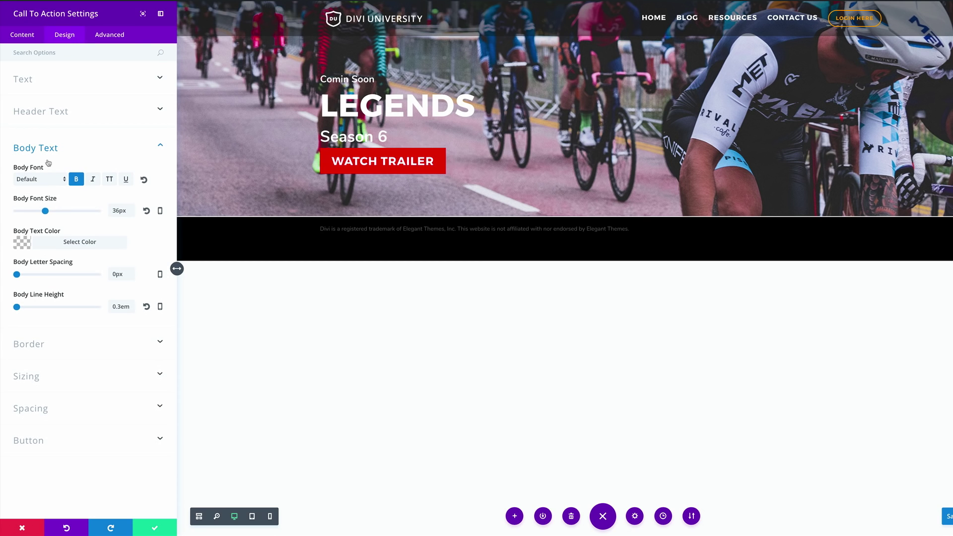
drag(17, 307, 21, 308)
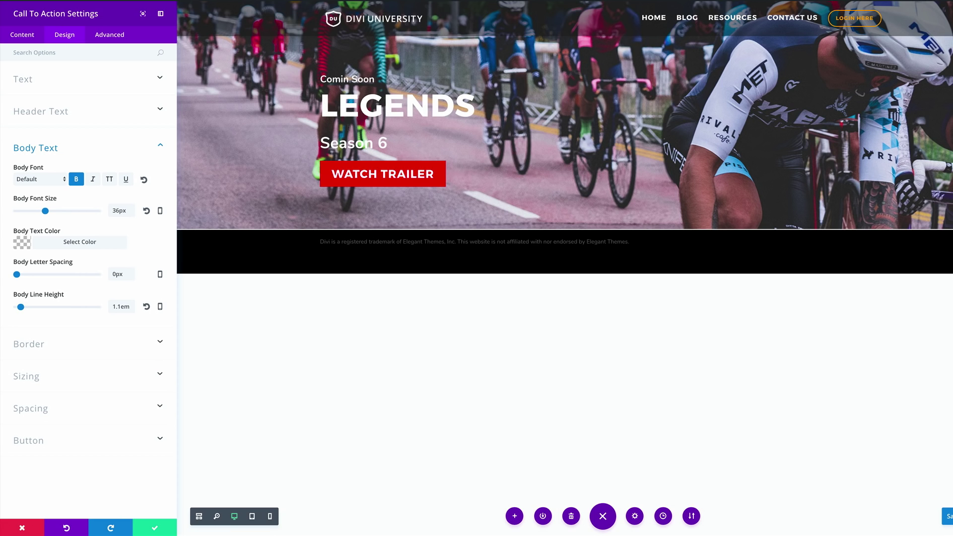
Set the Call To Action module's header line height to 0.9em and save the module
click(64, 113)
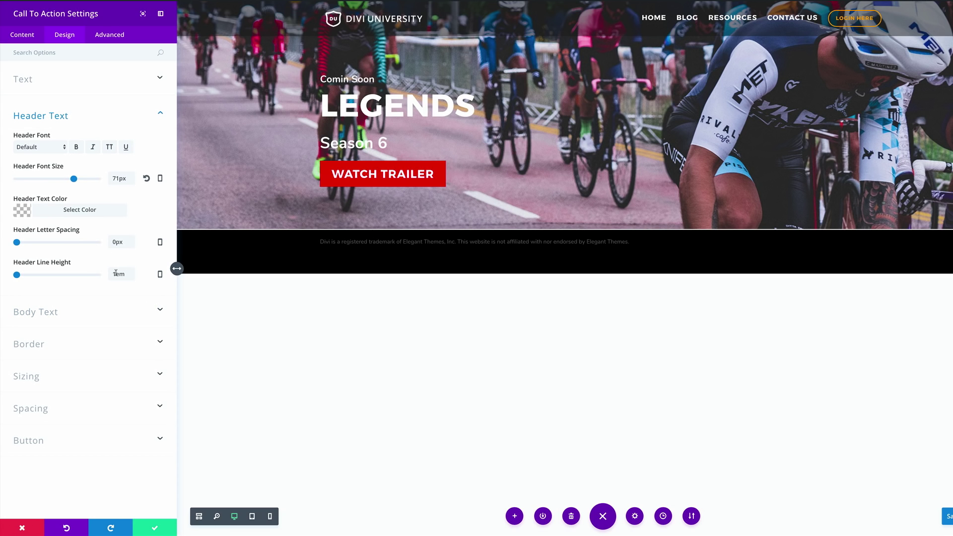
drag(115, 273, 109, 272)
text(0)
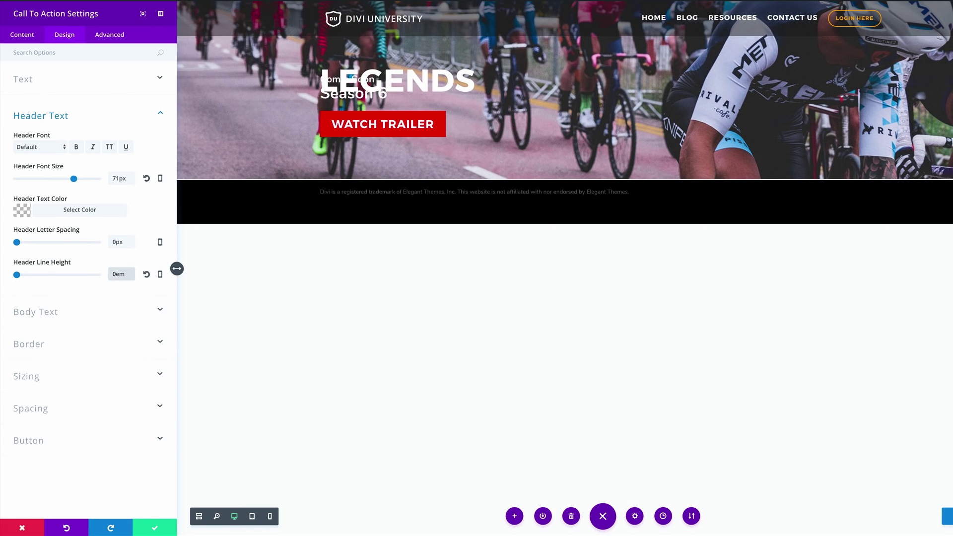
text(.9)
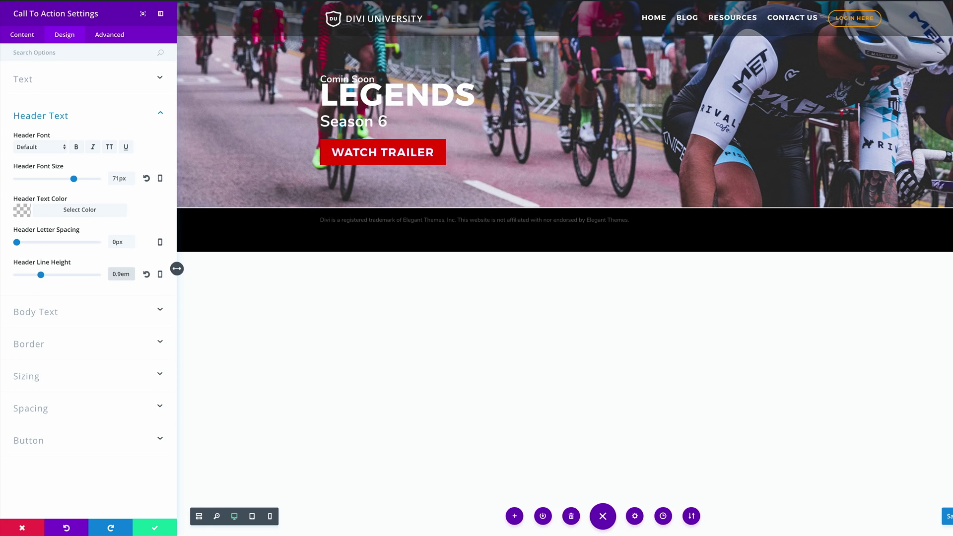
click(155, 527)
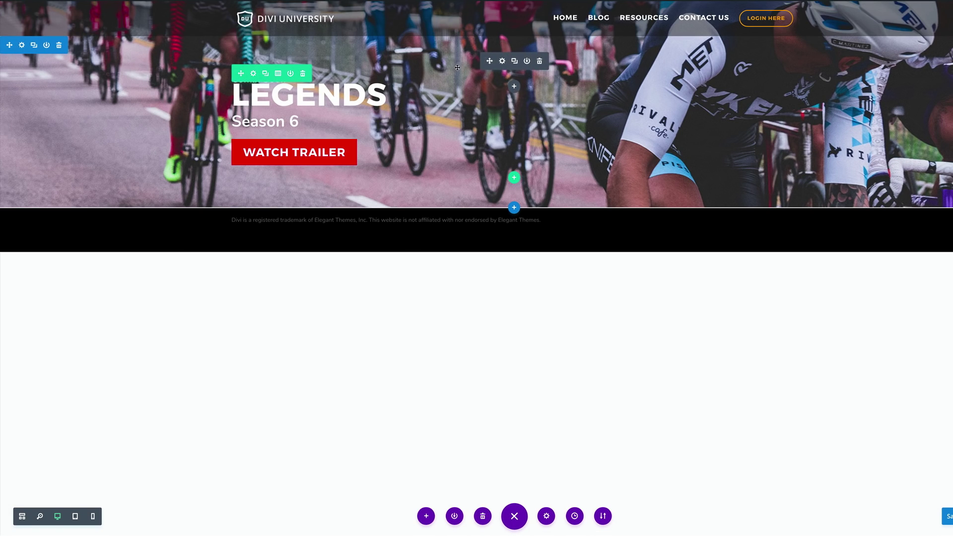
Set the bottom margin of the "Comin Soon" Text module to 10px
click(502, 59)
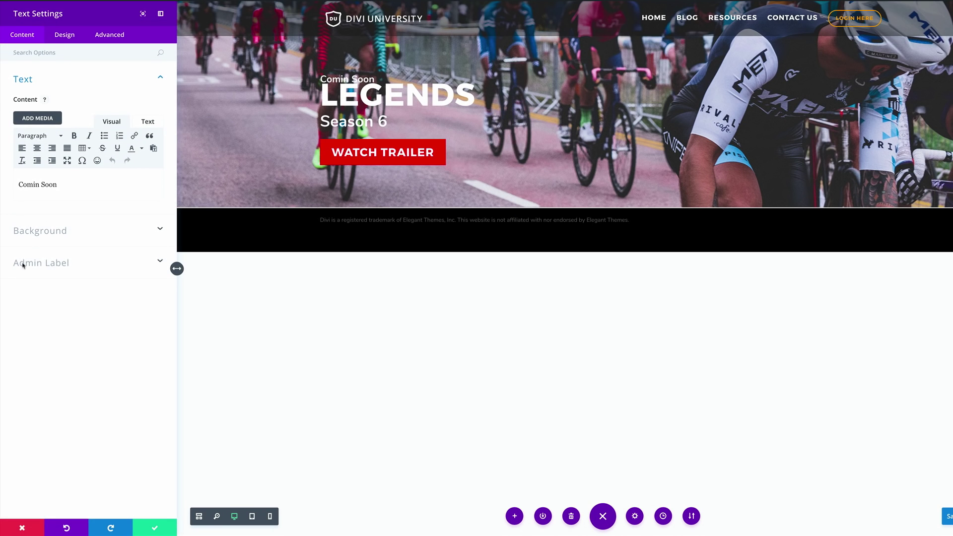
click(65, 36)
click(43, 209)
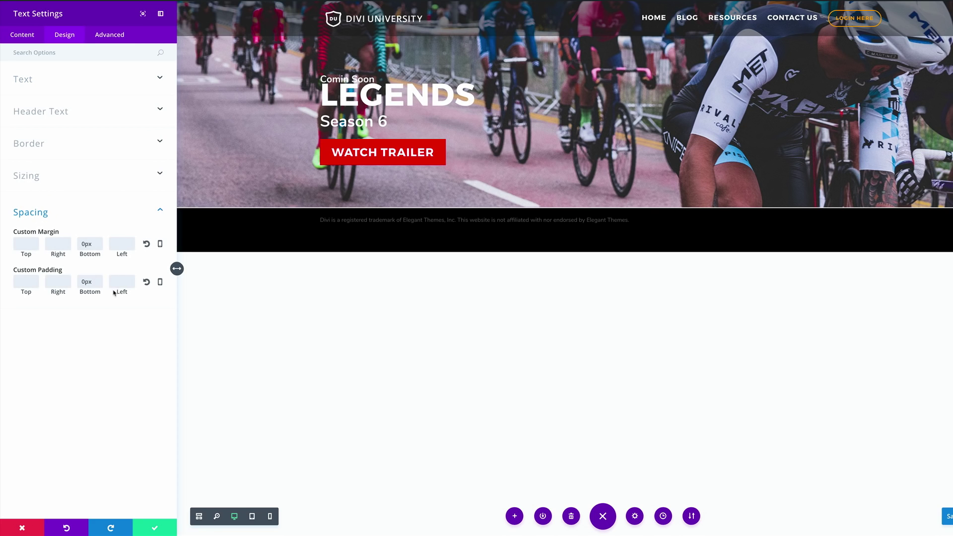
click(82, 243)
text(2)
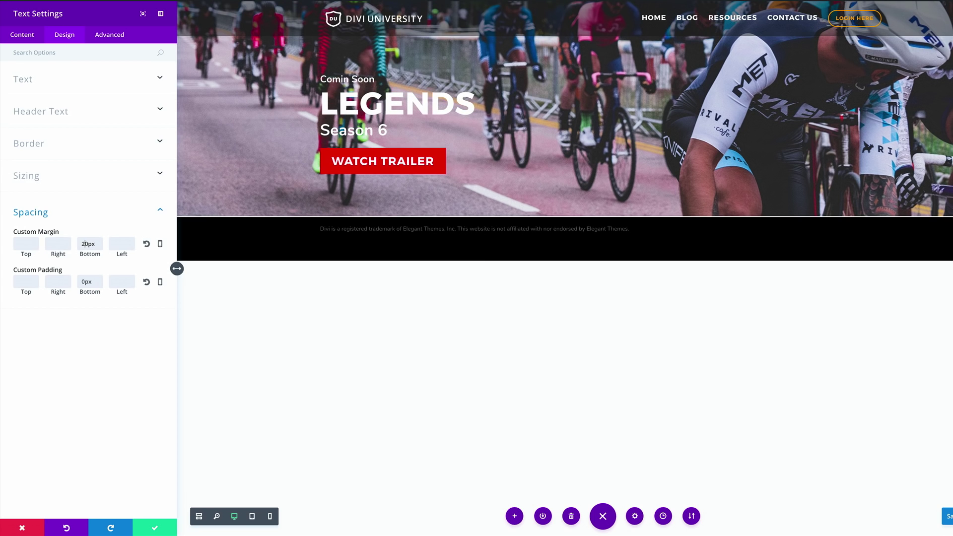
key(BackSpace)
text(1)
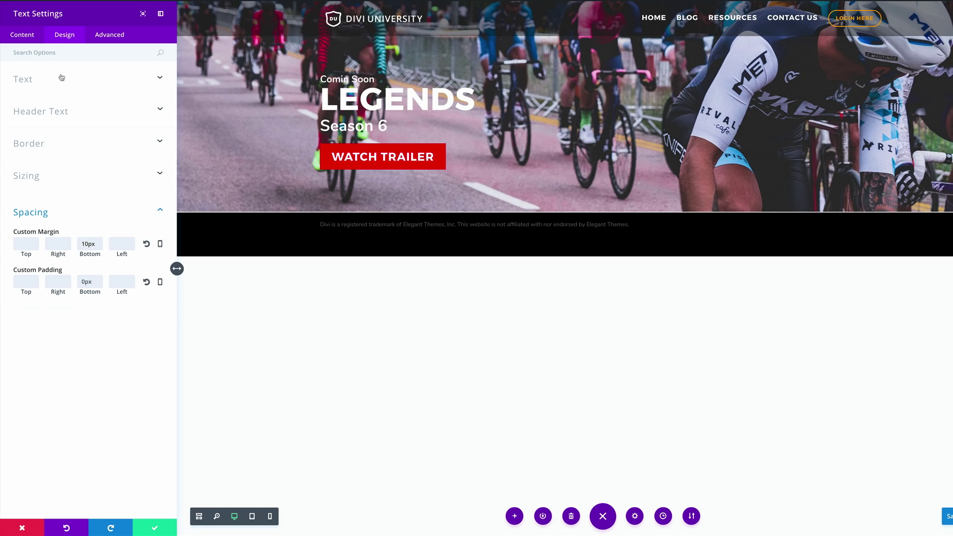
Make the "Comin Soon" text all uppercase and save the module
click(45, 81)
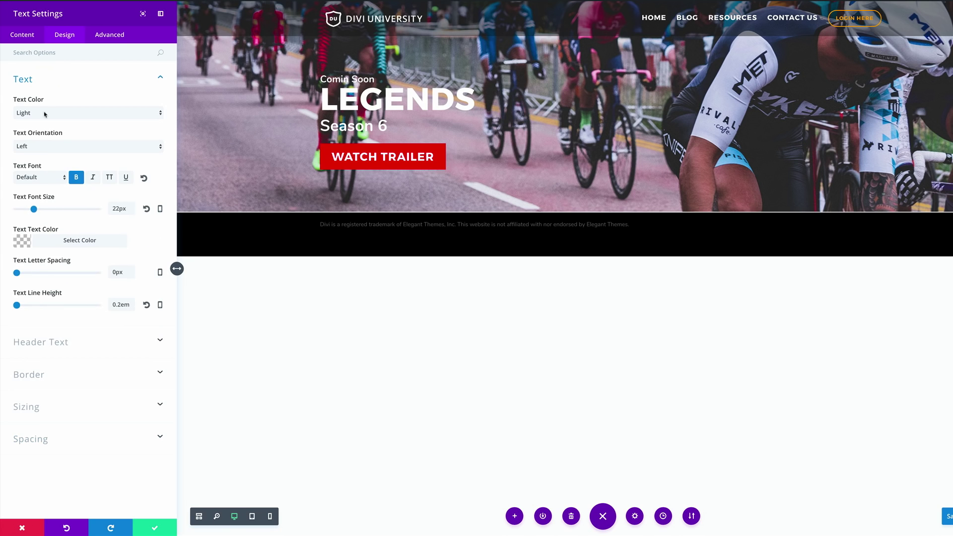
click(110, 178)
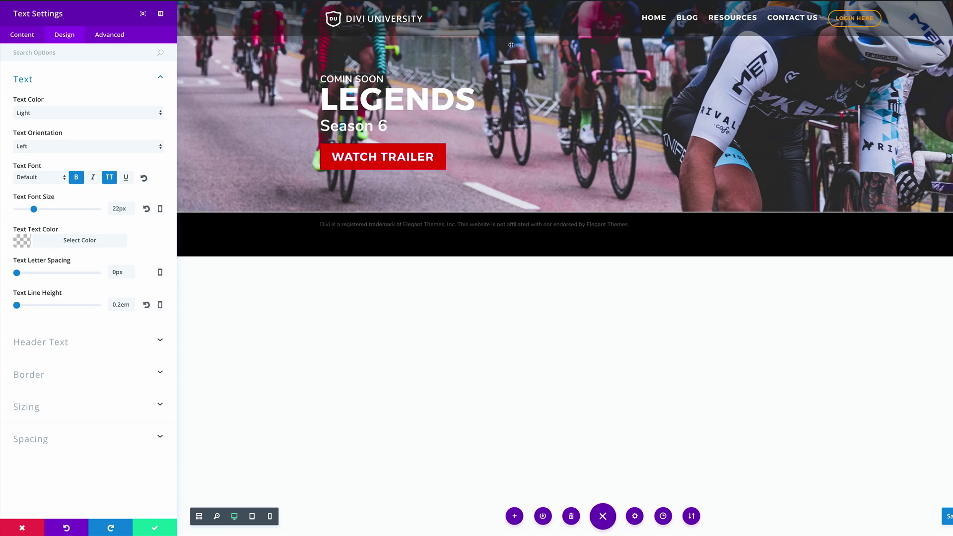
click(155, 528)
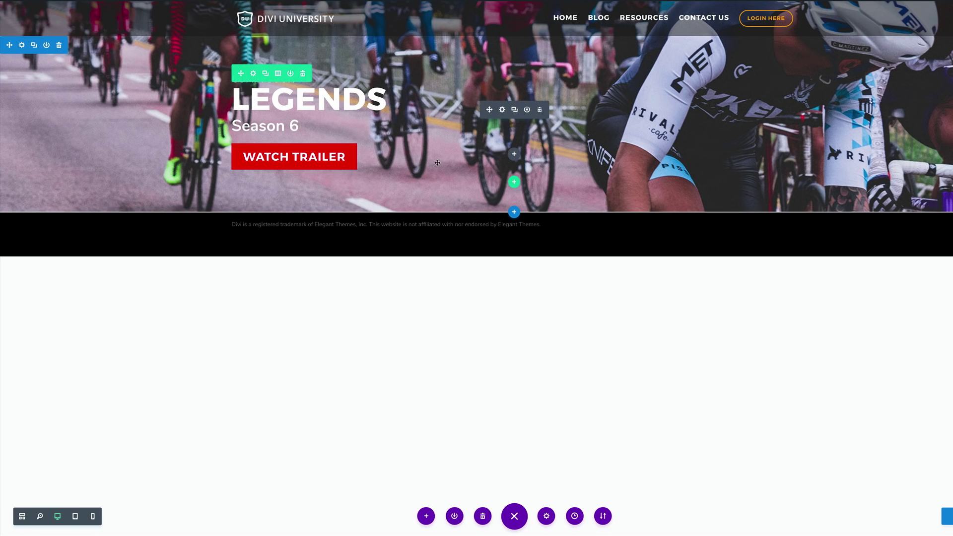
Insert a Divider module below the Call To Action module, set its height to 180 and save it
click(515, 155)
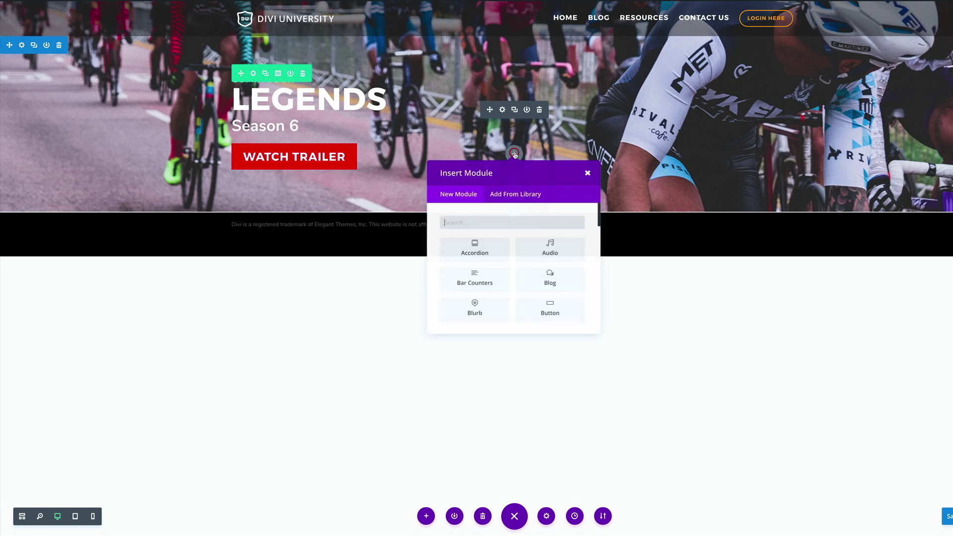
text(div)
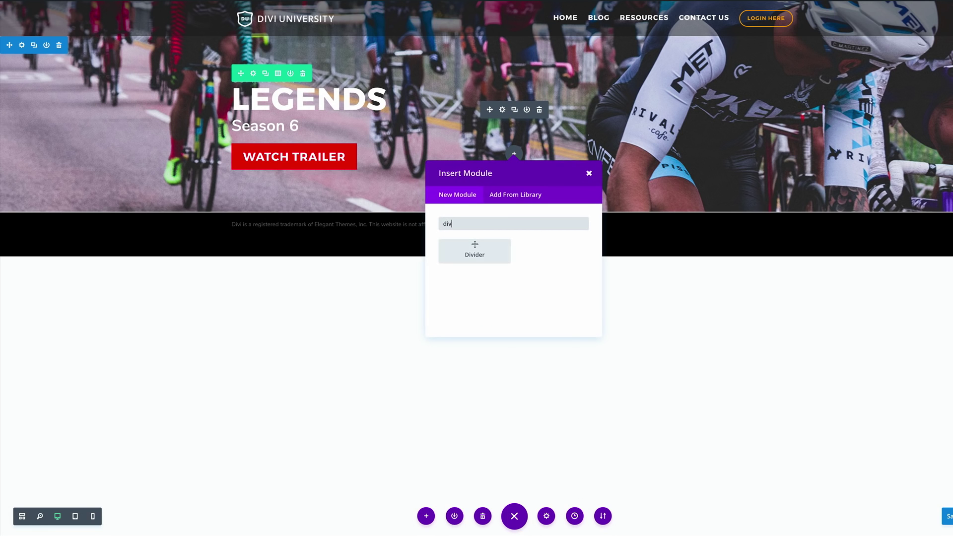
click(486, 247)
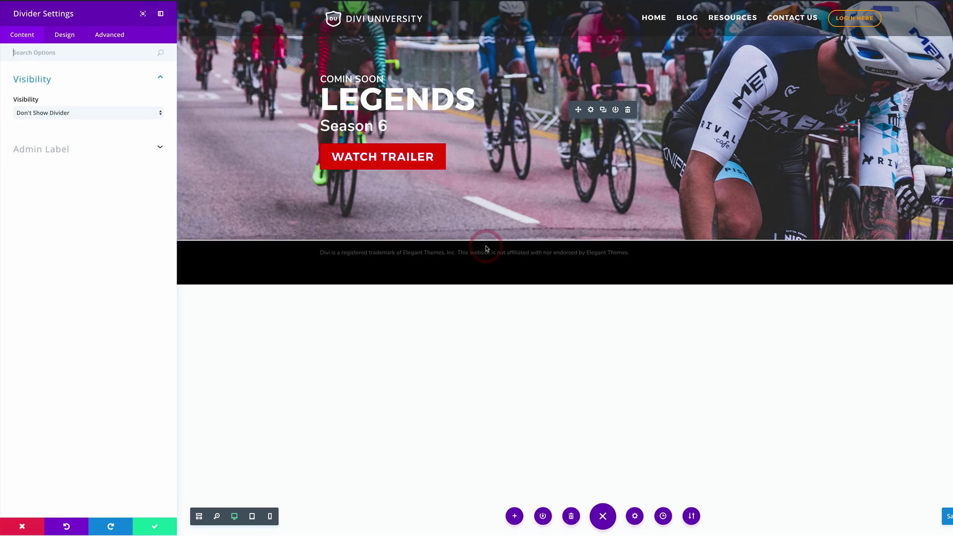
click(65, 35)
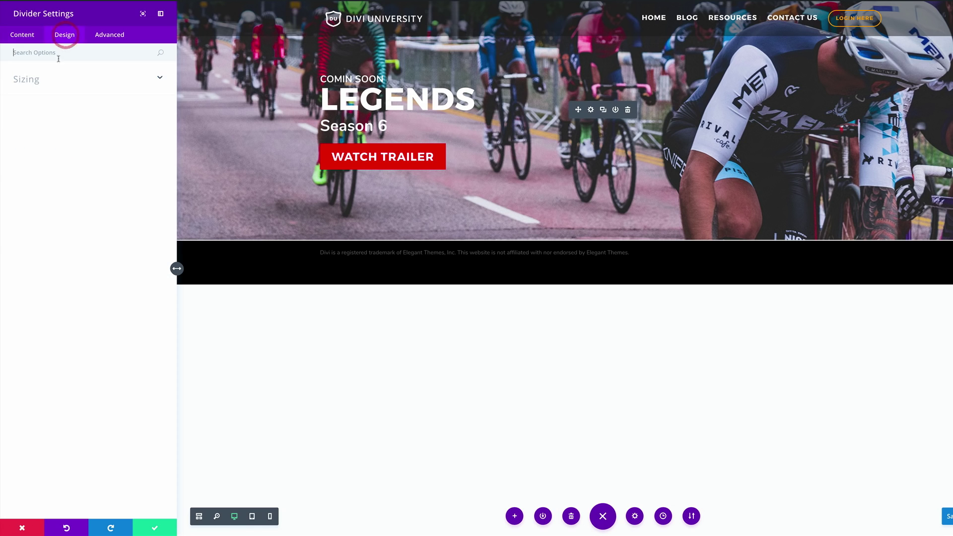
click(37, 108)
text(1)
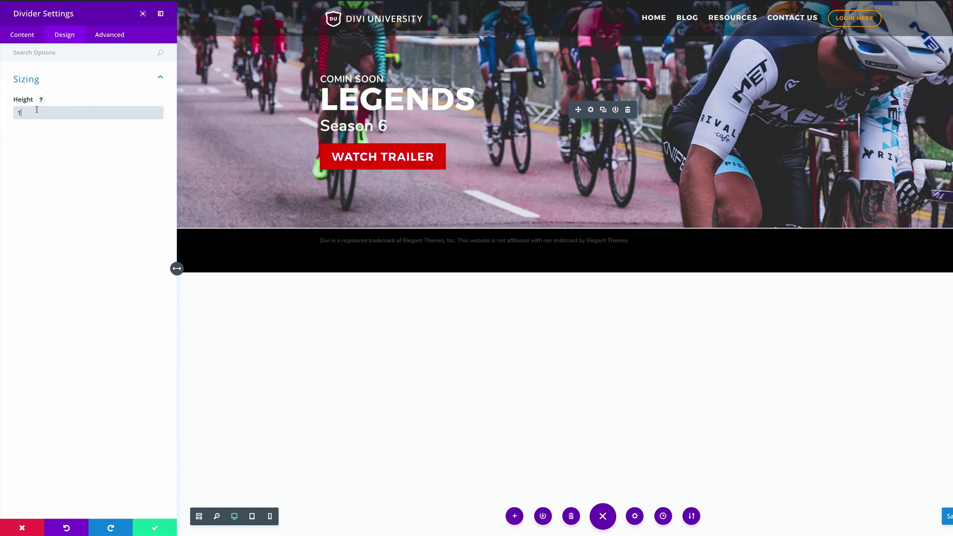
text(80)
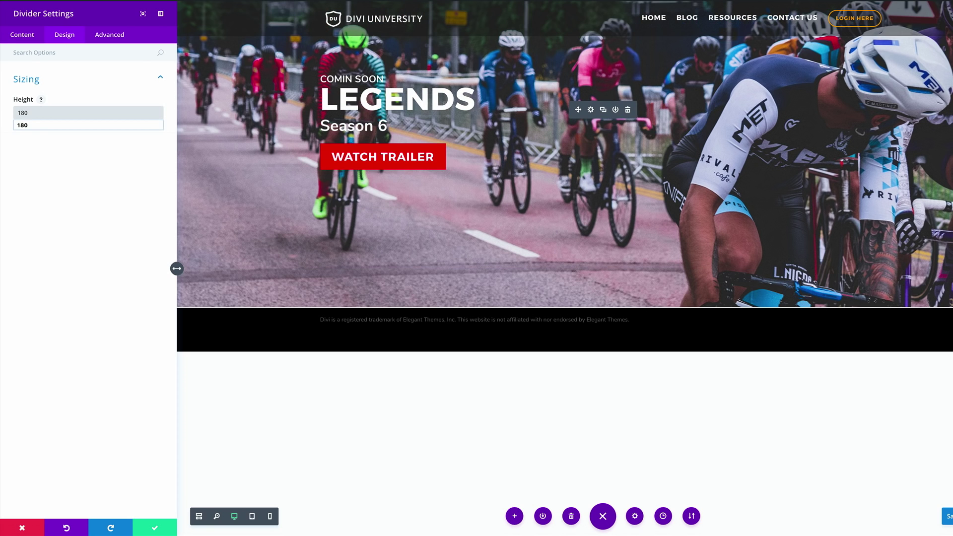
click(155, 529)
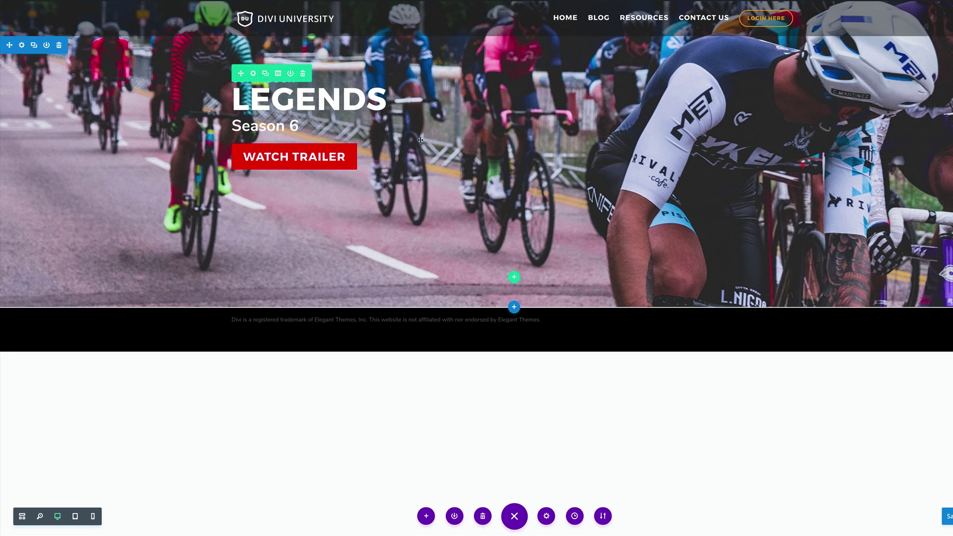
Duplicate the Divider in wireframe view, move the copy above the Text module and return to desktop view
click(22, 516)
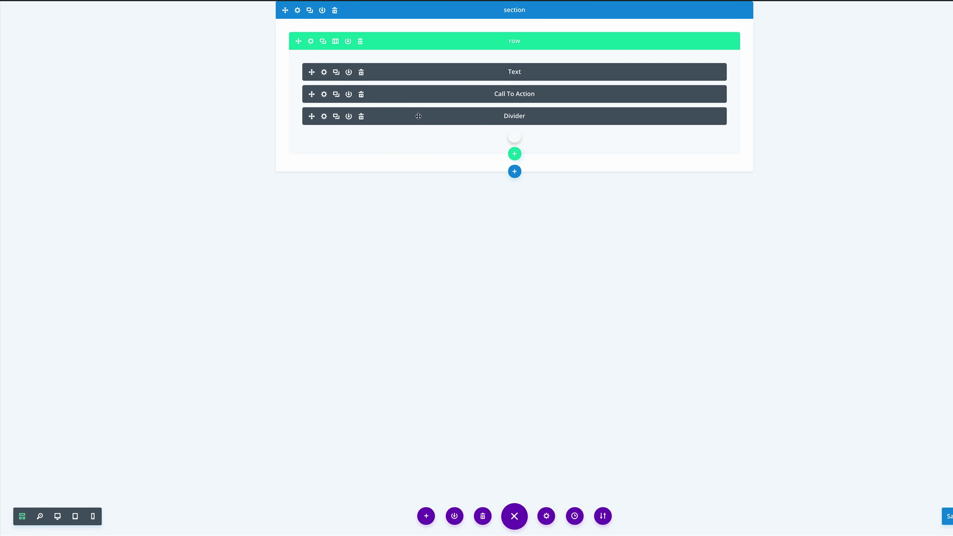
click(337, 117)
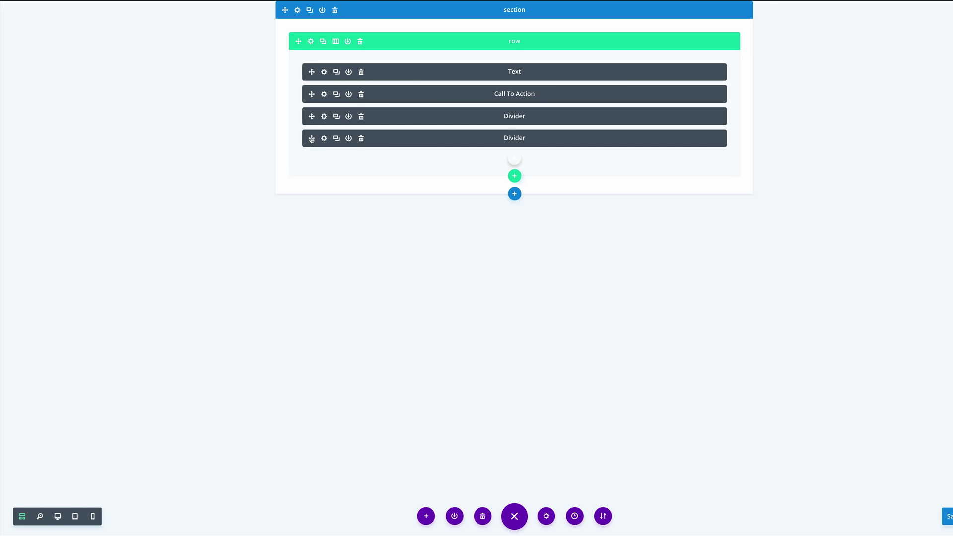
drag(311, 139, 319, 52)
click(58, 517)
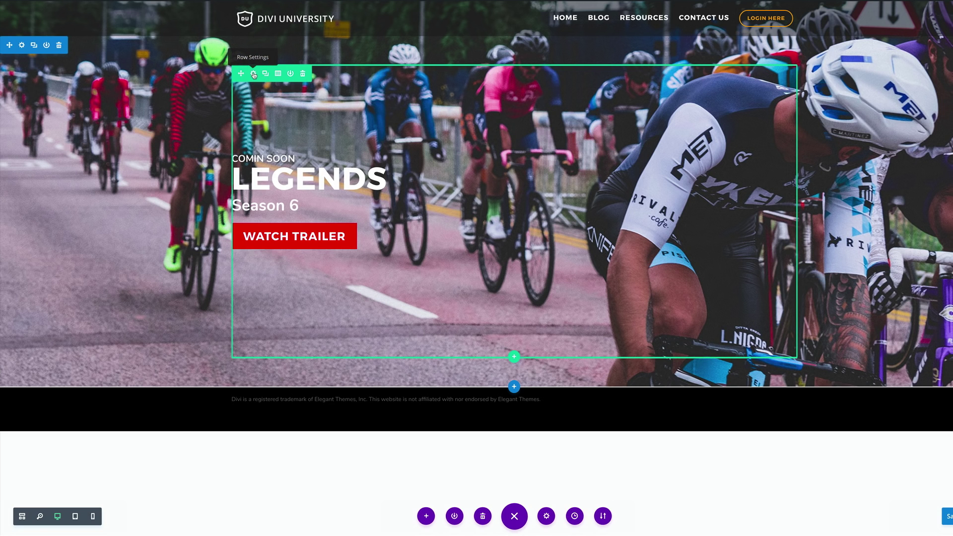
Find the full-width option in the row's settings and make the row fullwidth
click(253, 74)
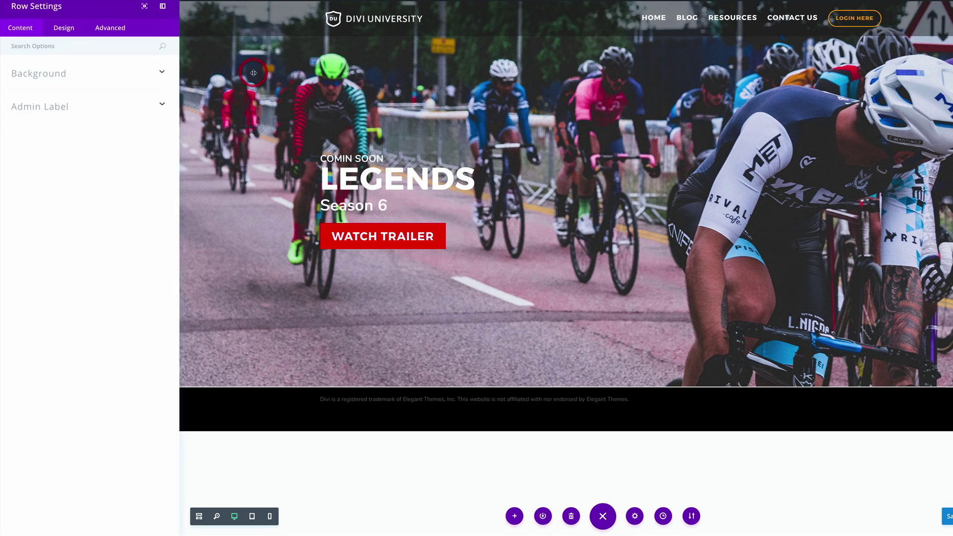
click(56, 55)
text(Fu)
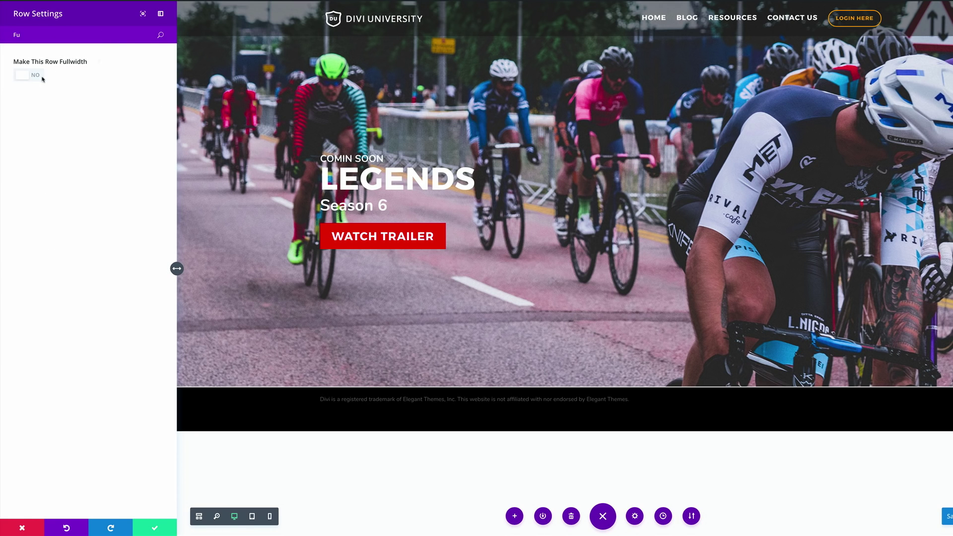
click(34, 75)
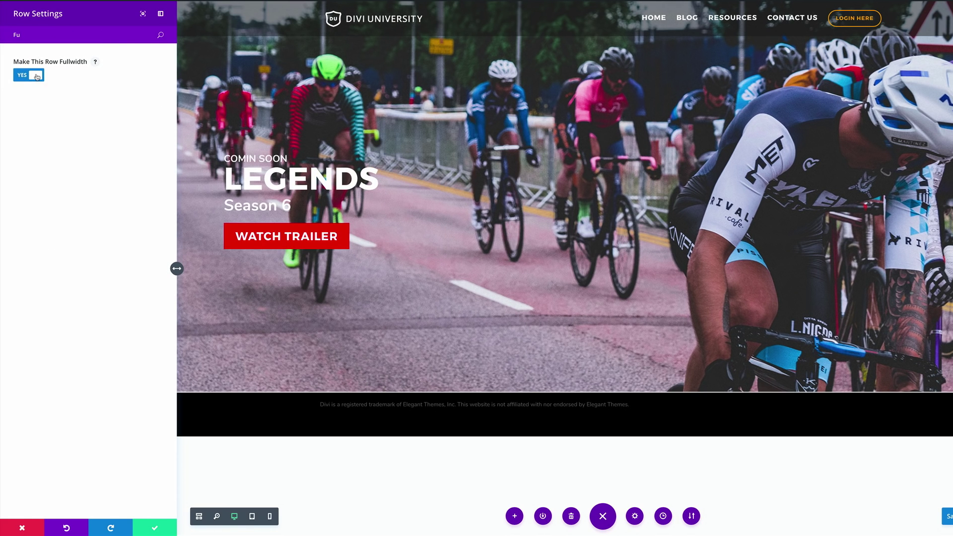
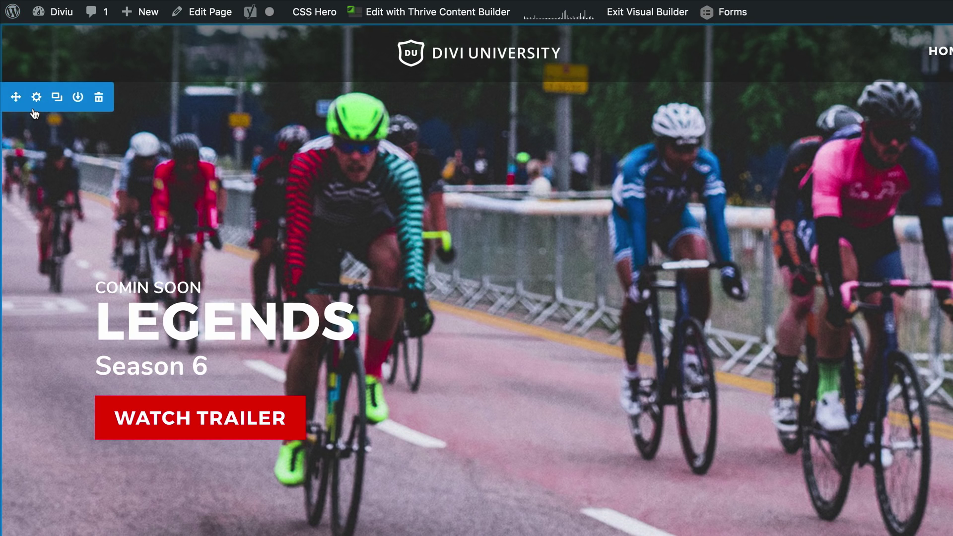
Add a background gradient to the hero section and set its first color to black (#000000)
click(34, 96)
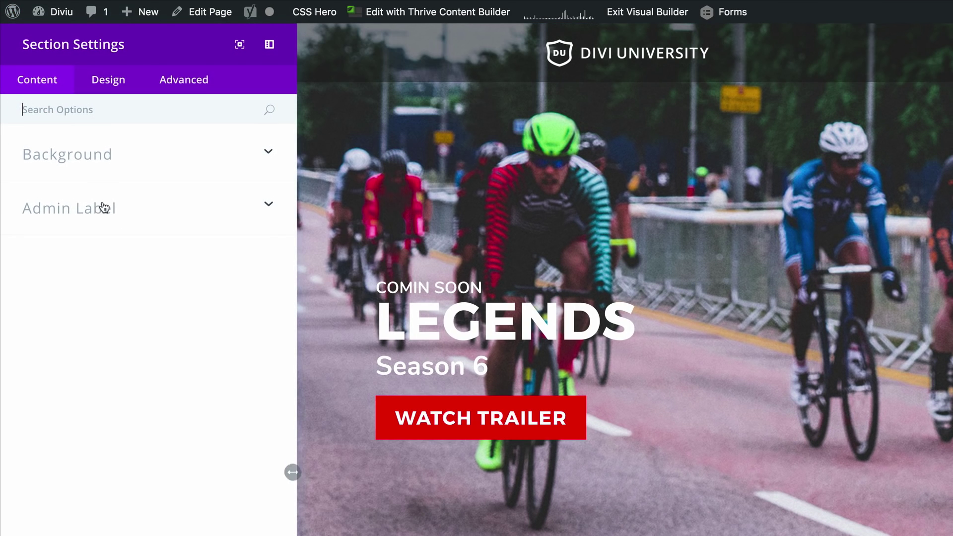
click(89, 144)
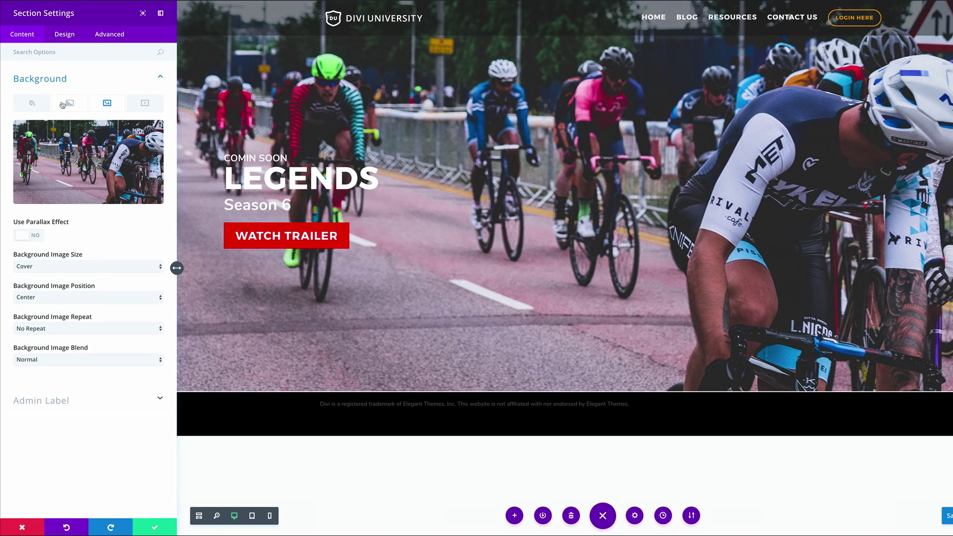
click(70, 104)
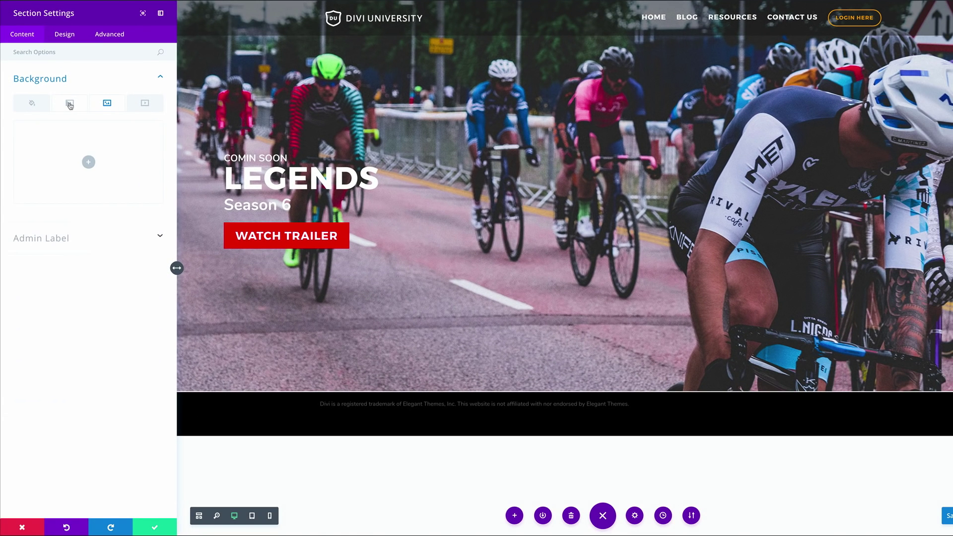
click(88, 162)
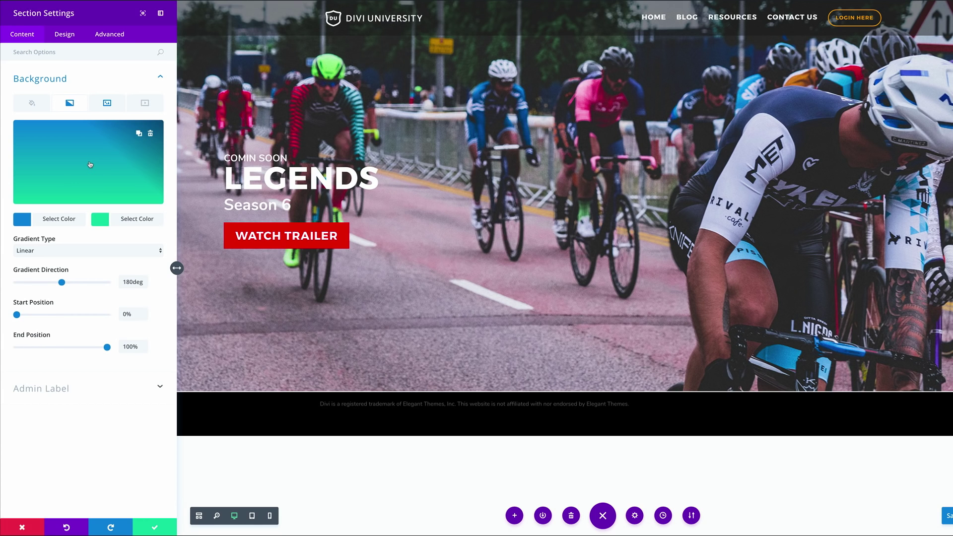
click(21, 220)
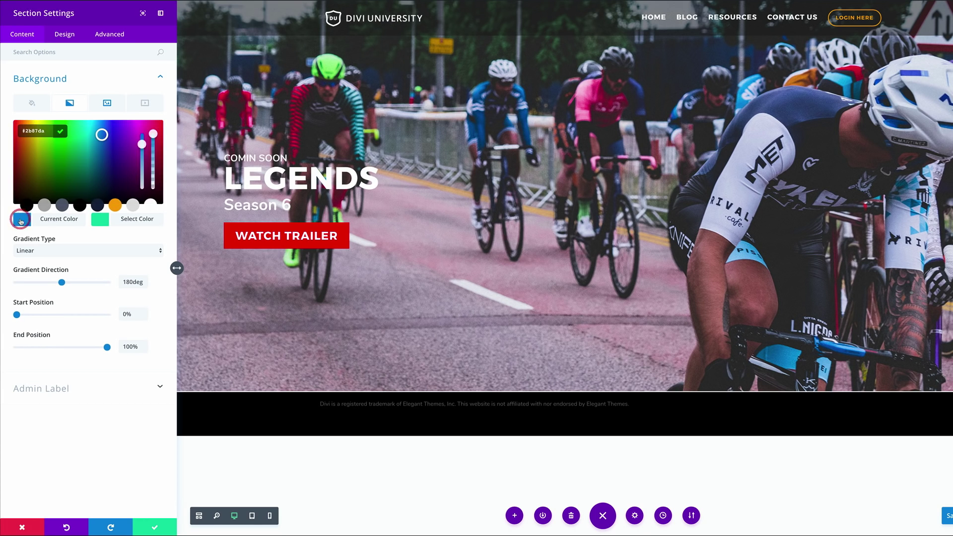
click(26, 205)
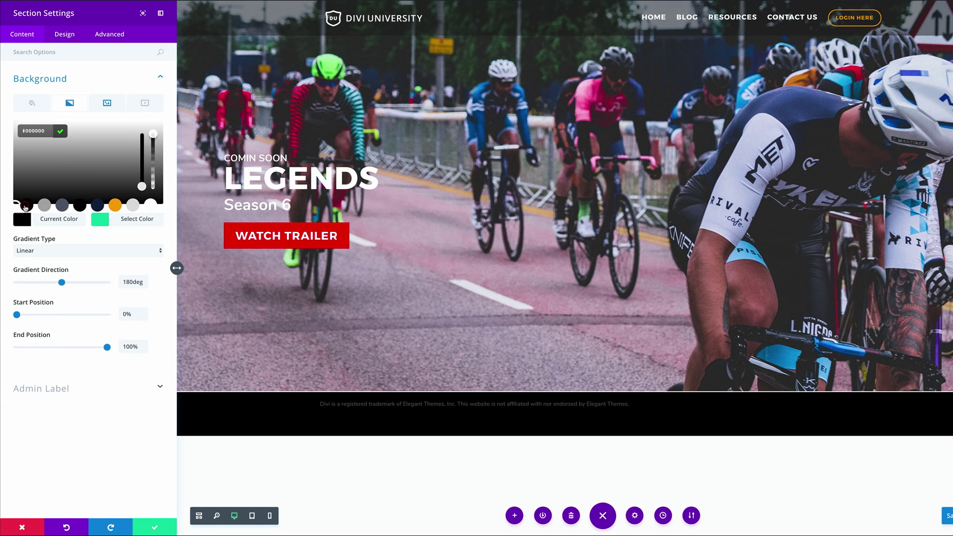
Set the second color of the section's background gradient to white (#ffffff)
click(100, 221)
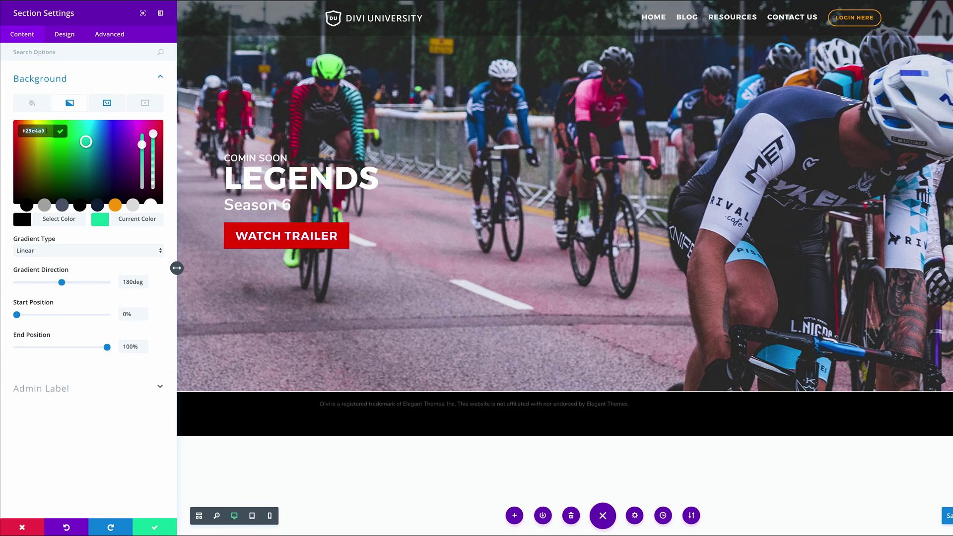
key(ctrl+a)
text(#fffff)
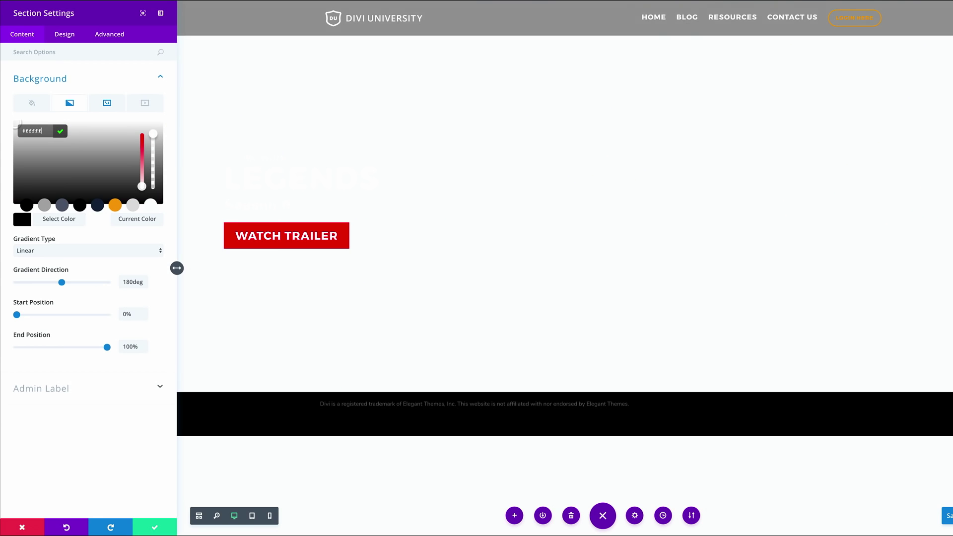
text(f)
click(130, 233)
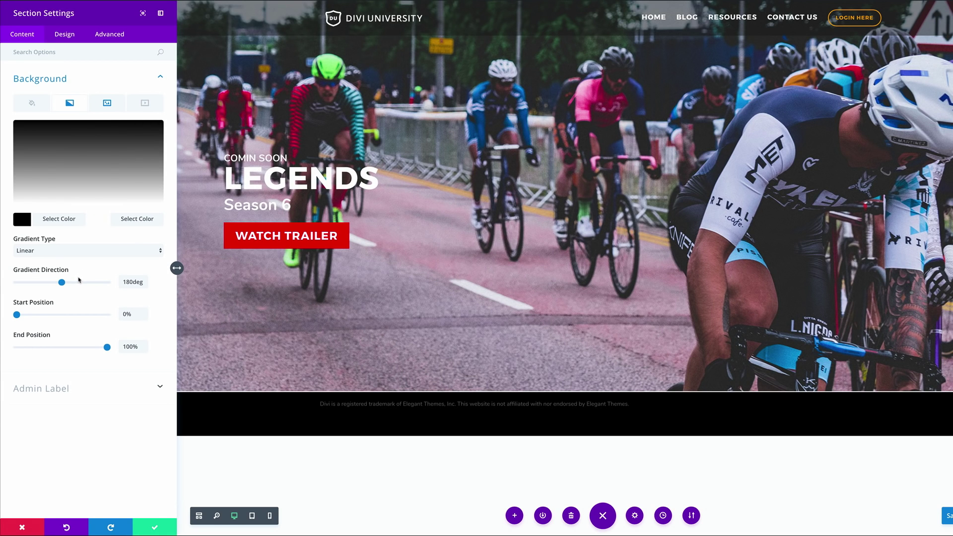
Set the gradient direction to 98deg and the end position to 77%, keeping the start position at 0%
drag(62, 283, 41, 283)
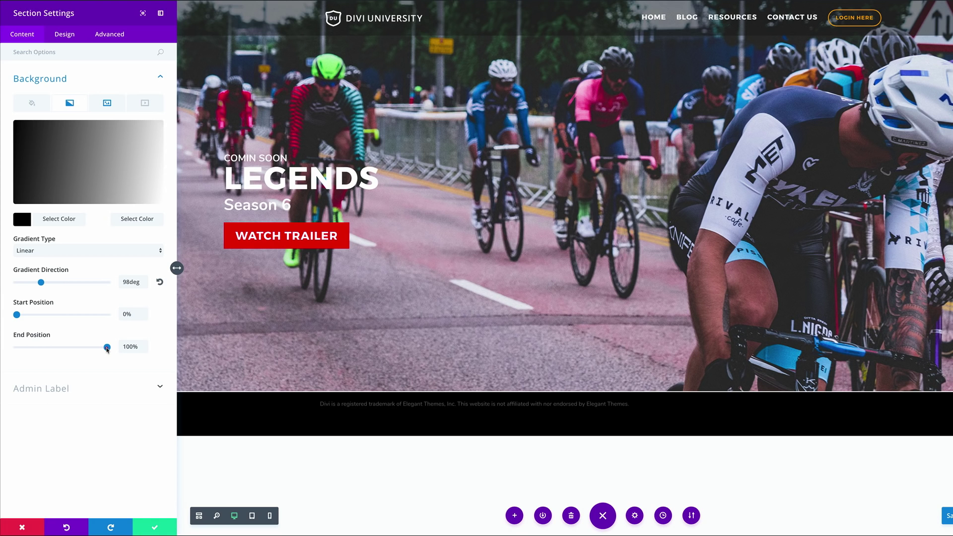
drag(108, 349, 83, 349)
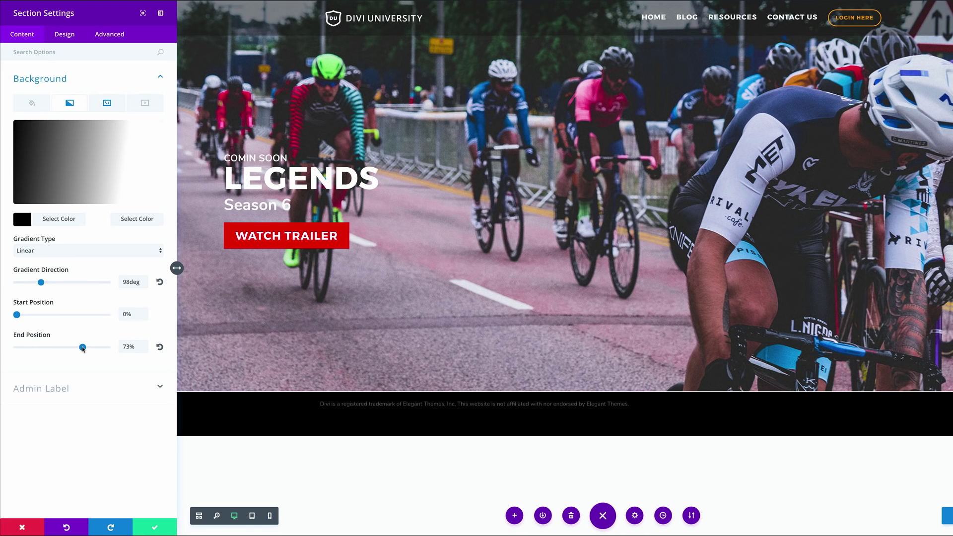
mouse_move(17, 315)
mouse_down()
mouse_move(59, 315)
mouse_move(2, 313)
mouse_up()
drag(83, 347, 86, 347)
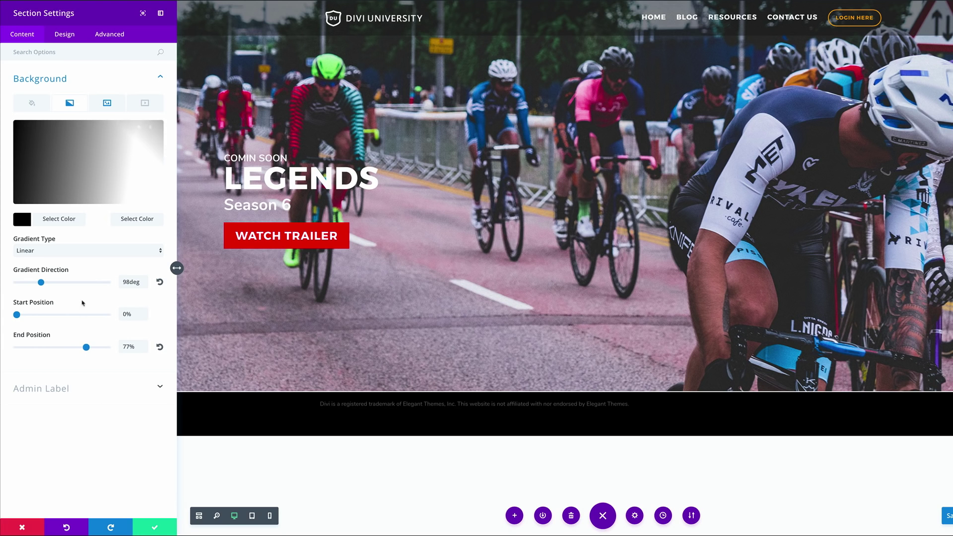
Set the section's background image blend to Multiply
click(112, 103)
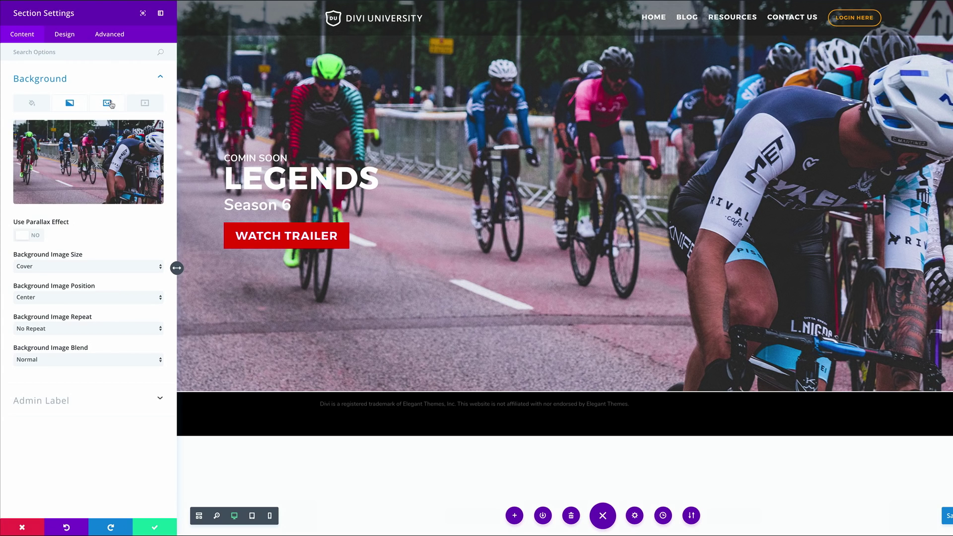
click(60, 360)
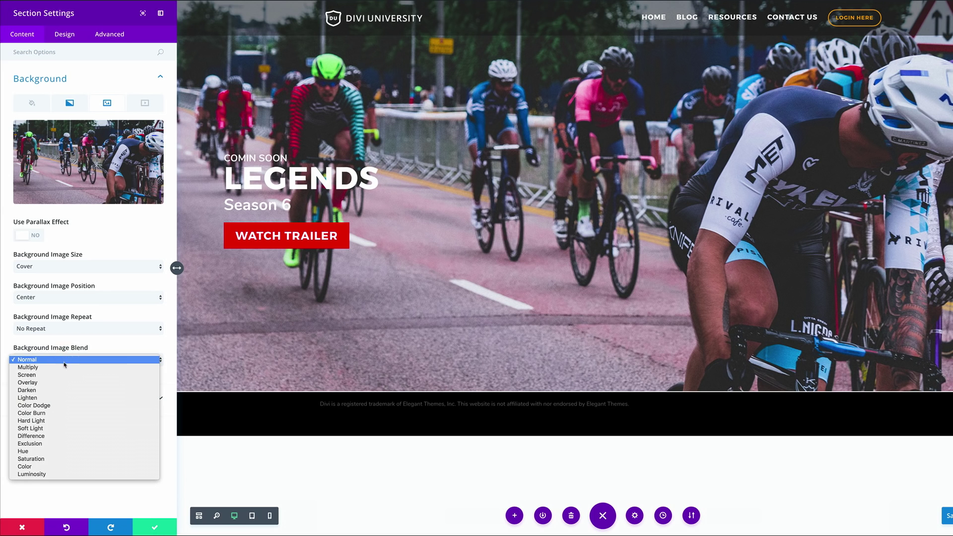
click(64, 367)
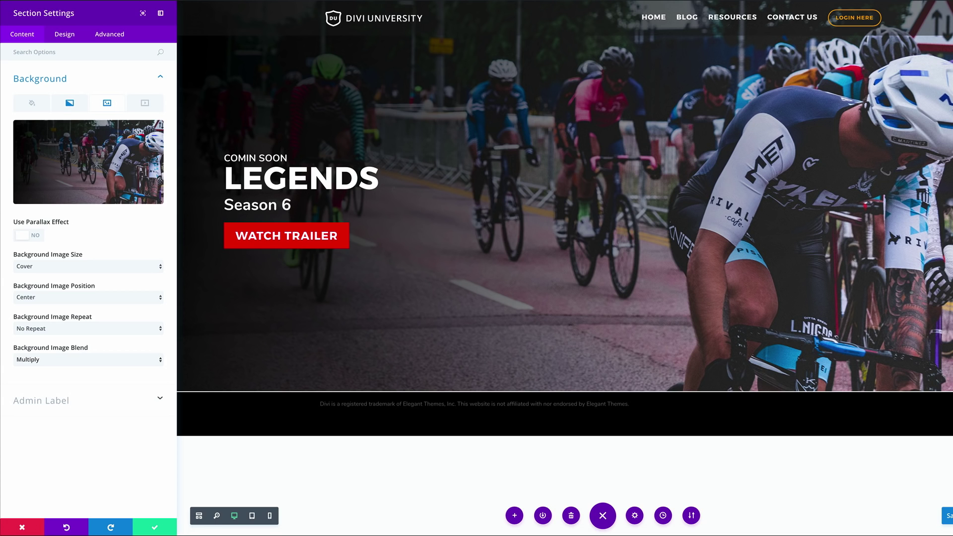
Set the section's gradient direction to 76deg and its end position to 64%, and save the section settings
click(70, 104)
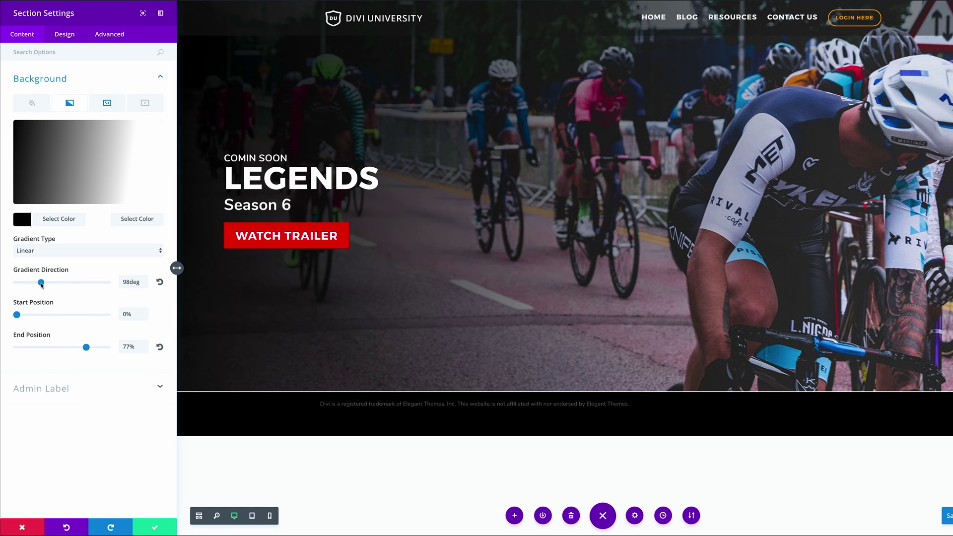
mouse_move(42, 283)
mouse_down()
mouse_move(50, 282)
mouse_move(35, 281)
mouse_up()
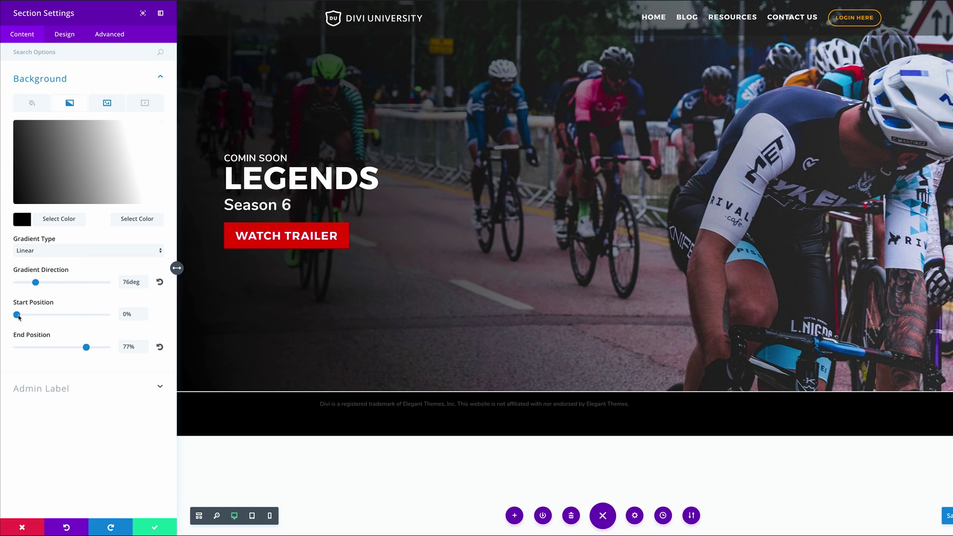
mouse_move(88, 349)
mouse_down()
mouse_move(96, 349)
mouse_move(75, 351)
mouse_up()
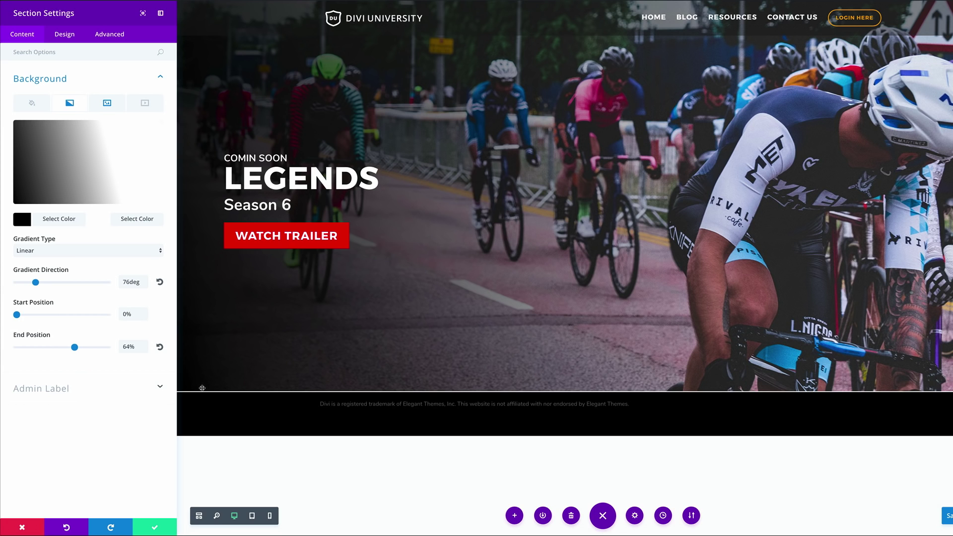
click(155, 528)
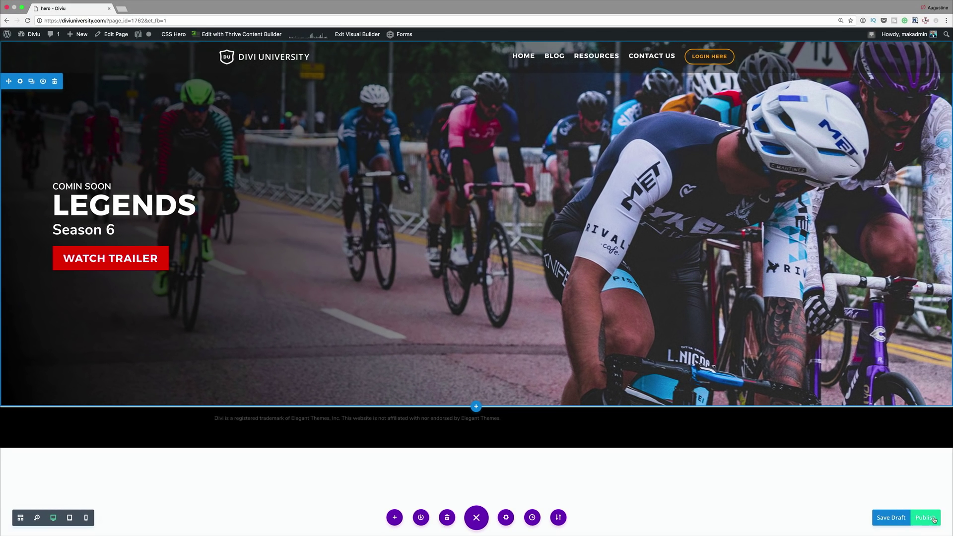
Publish the hero page and exit the visual builder
click(934, 519)
click(363, 35)
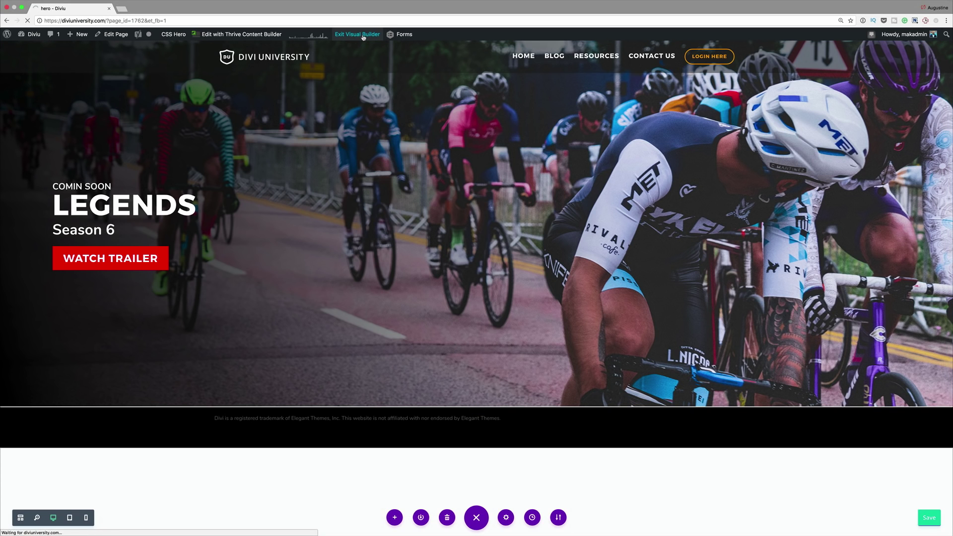